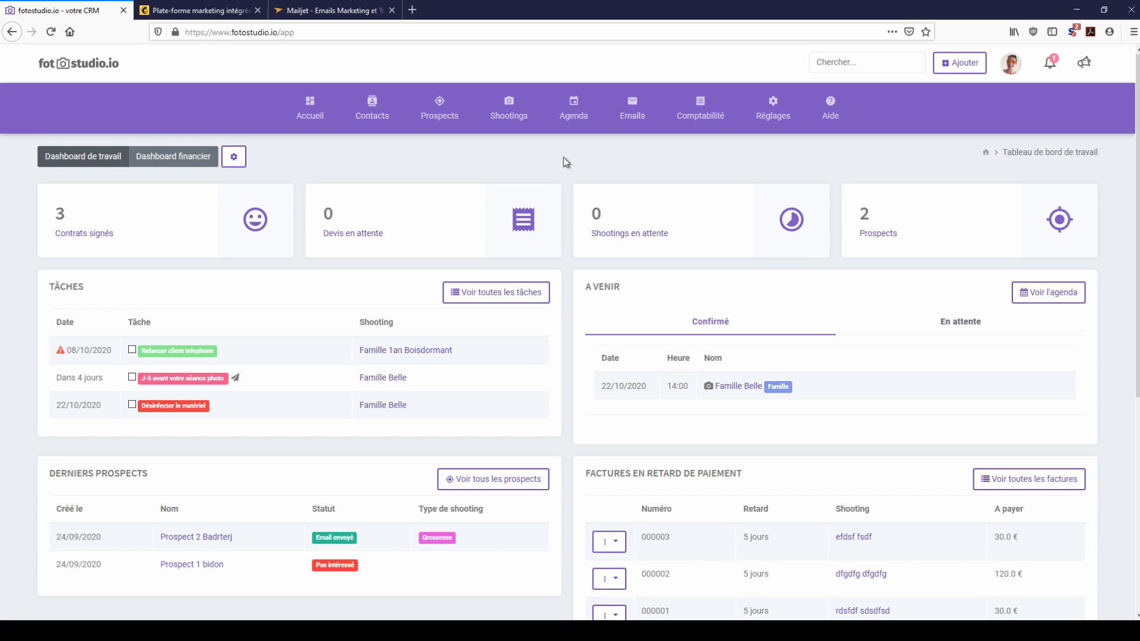
Step: Start a new shooting type named 'Mini séance Noël' under Réglages > Types de shooting
{"action": "mouse_move", "coordinate": [758, 120]}
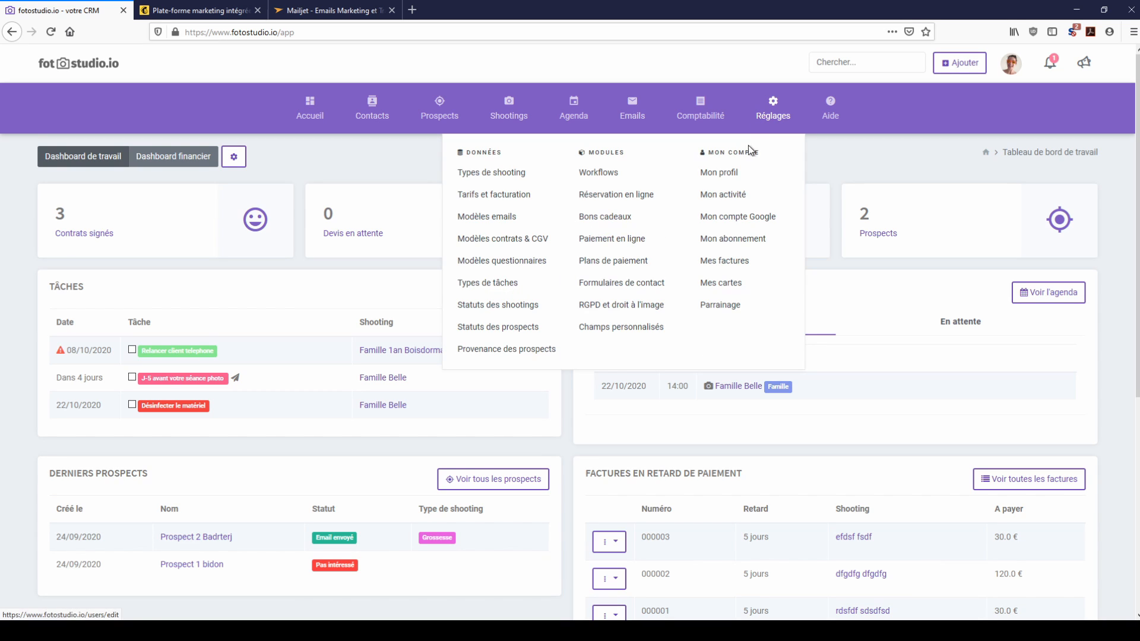
{"action": "left_click", "coordinate": [482, 174]}
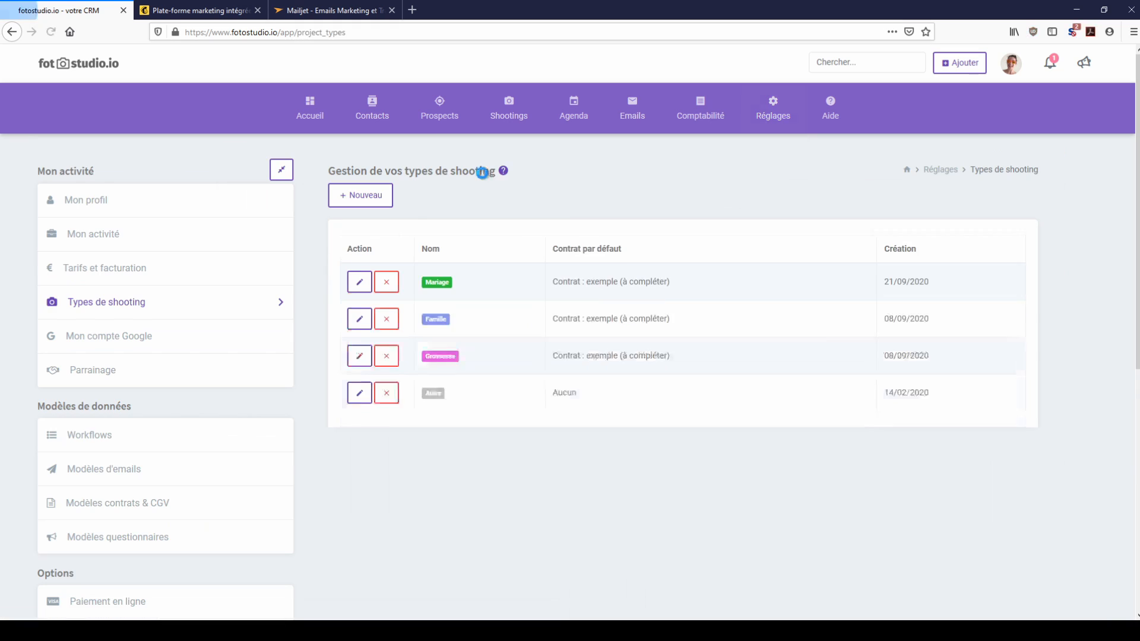
{"action": "left_click", "coordinate": [351, 196]}
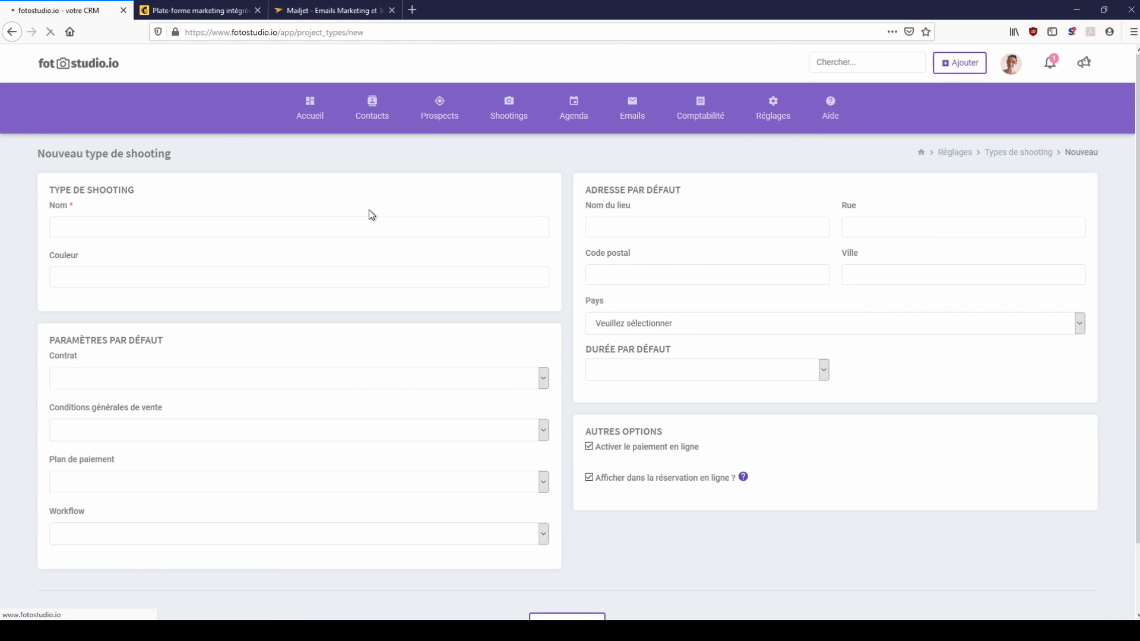
{"action": "left_click", "coordinate": [396, 229]}
{"action": "type", "text": "Mi"}
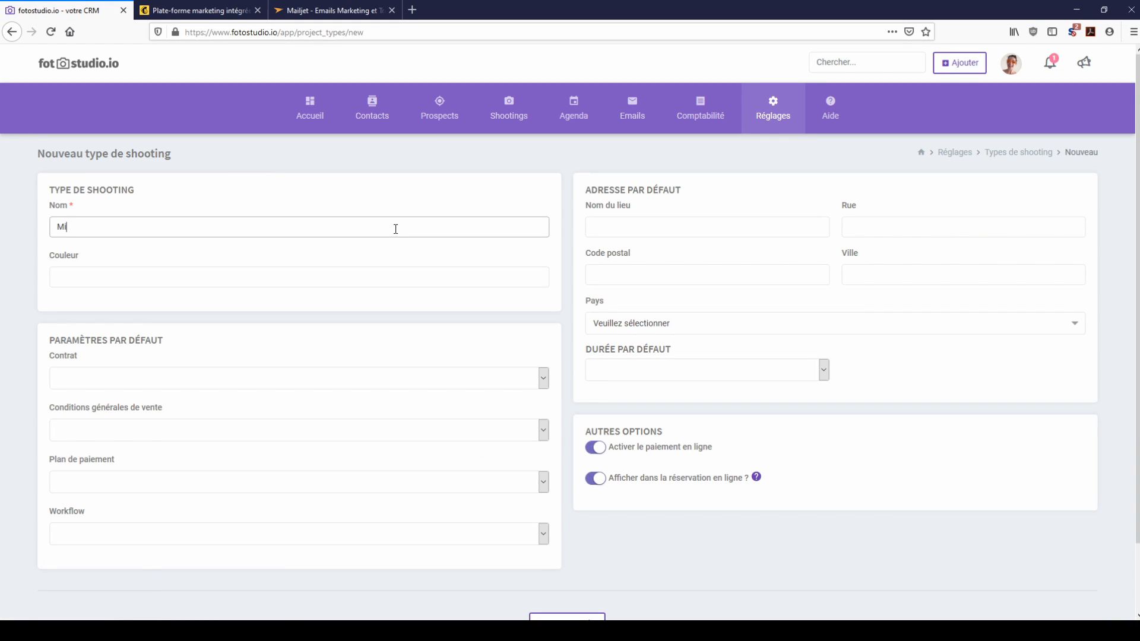
{"action": "type", "text": "ni séance Noël"}
{"action": "left_click", "coordinate": [386, 243]}
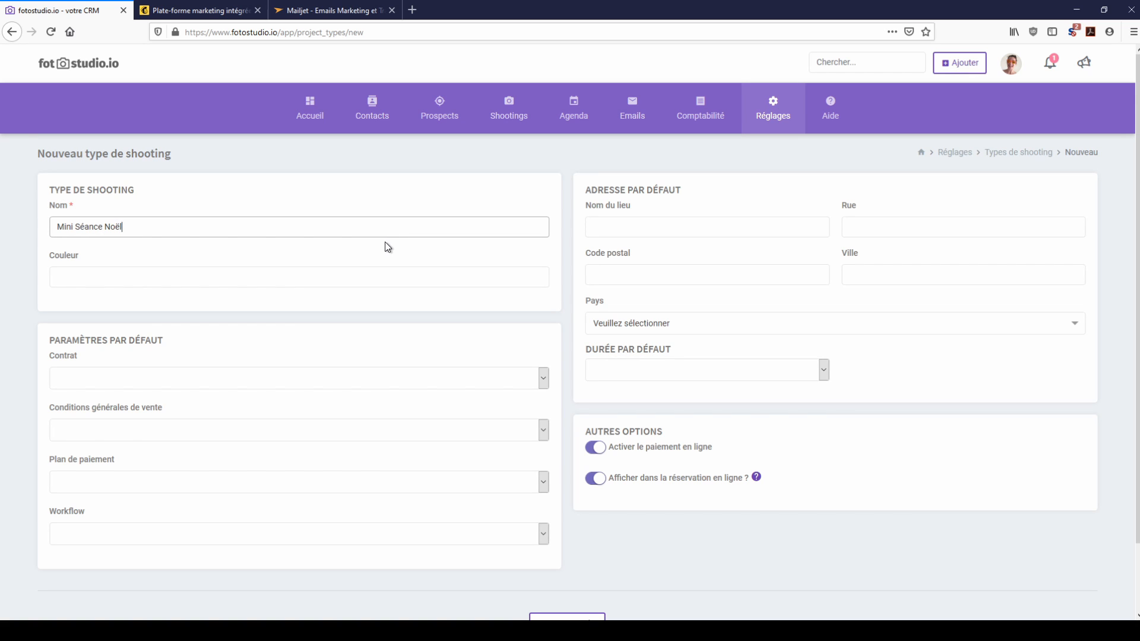
Step: Give the shooting type the green colour #1b993e
{"action": "left_click", "coordinate": [312, 279]}
{"action": "left_click", "coordinate": [541, 320]}
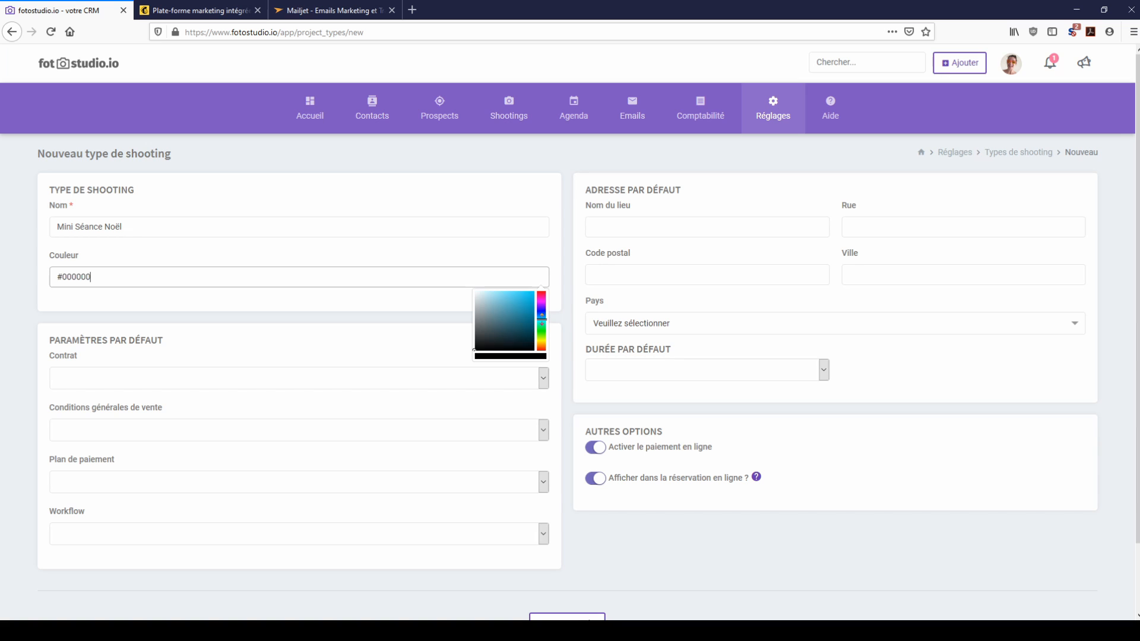
{"action": "mouse_move", "coordinate": [542, 322]}
{"action": "left_mouse_down"}
{"action": "mouse_move", "coordinate": [539, 292]}
{"action": "mouse_move", "coordinate": [541, 326]}
{"action": "mouse_move", "coordinate": [524, 315]}
{"action": "left_mouse_up"}
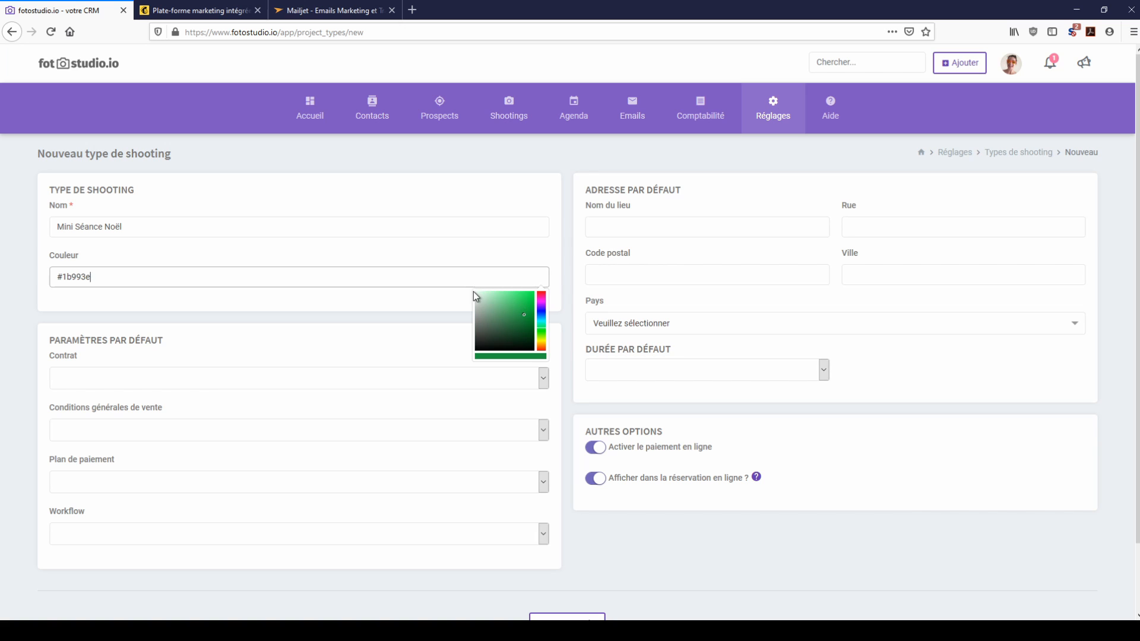
{"action": "left_click", "coordinate": [459, 301]}
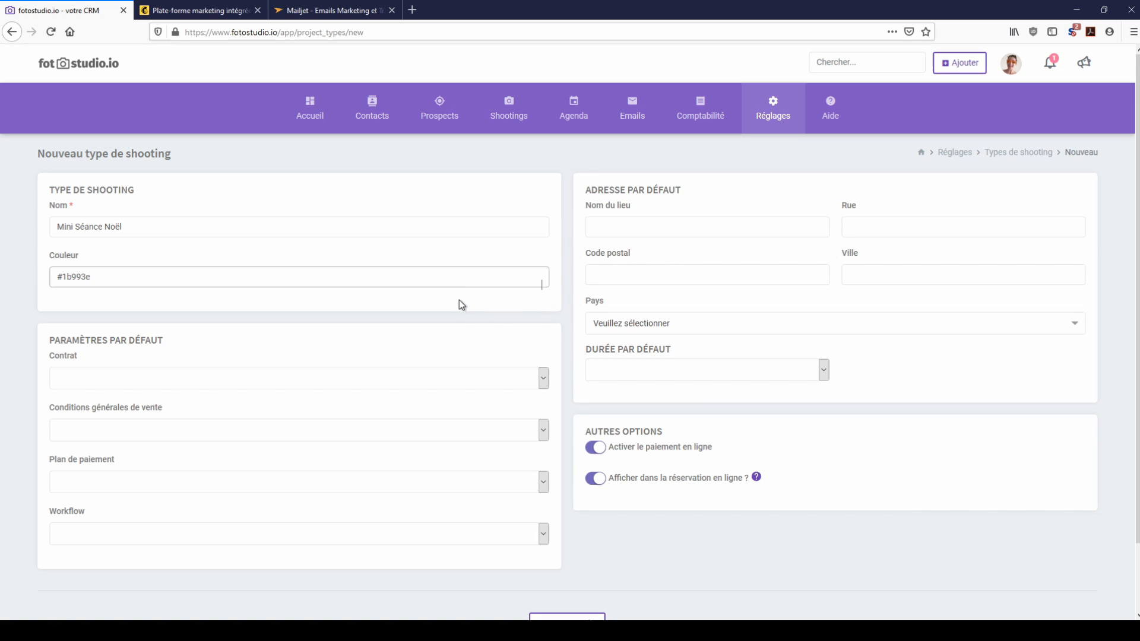
Step: Set the example contract and example CGV as the type's defaults
{"action": "left_click", "coordinate": [107, 378]}
{"action": "left_click", "coordinate": [114, 414]}
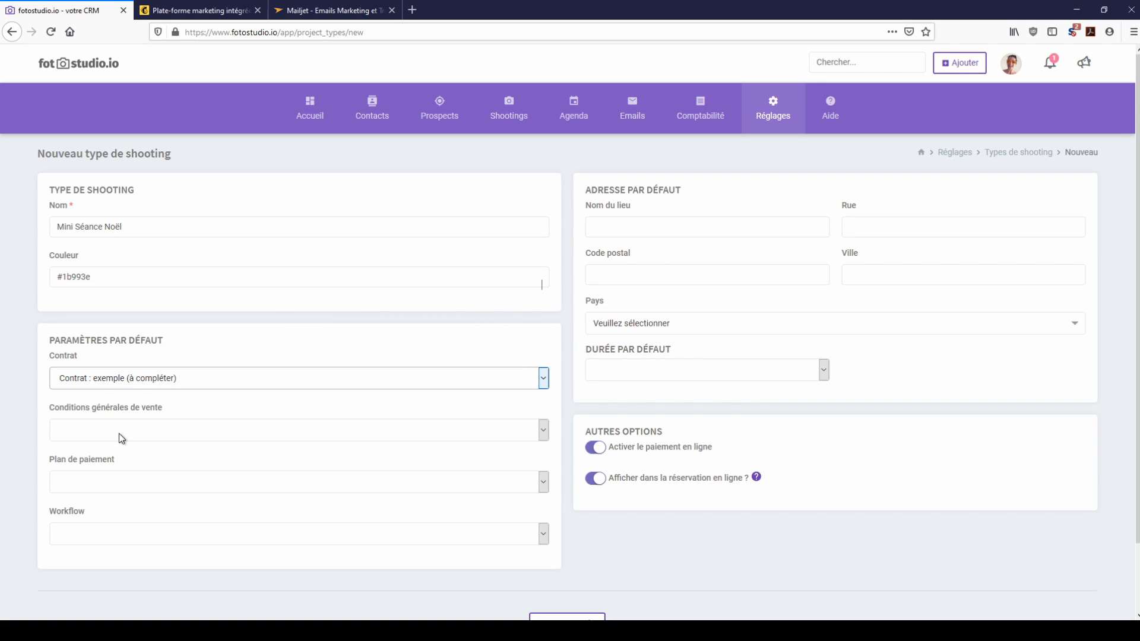
{"action": "left_click", "coordinate": [119, 434]}
{"action": "left_click", "coordinate": [112, 480]}
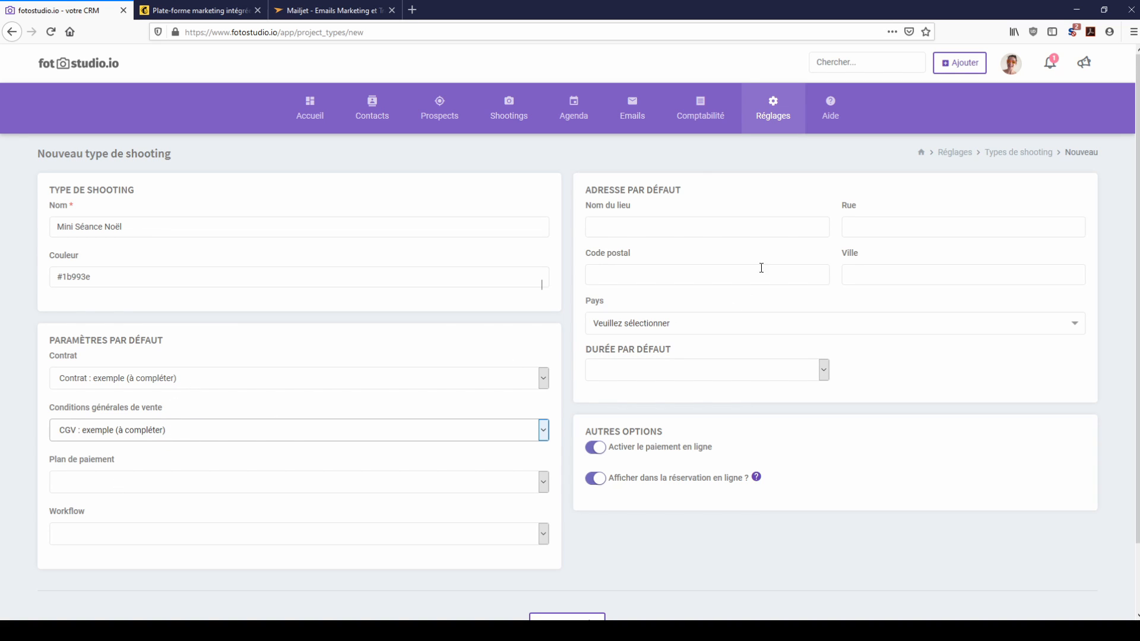
Step: Choose the Famille Studio workflow and the 100% payment plan
{"action": "mouse_move", "coordinate": [771, 109]}
{"action": "left_click", "coordinate": [103, 530]}
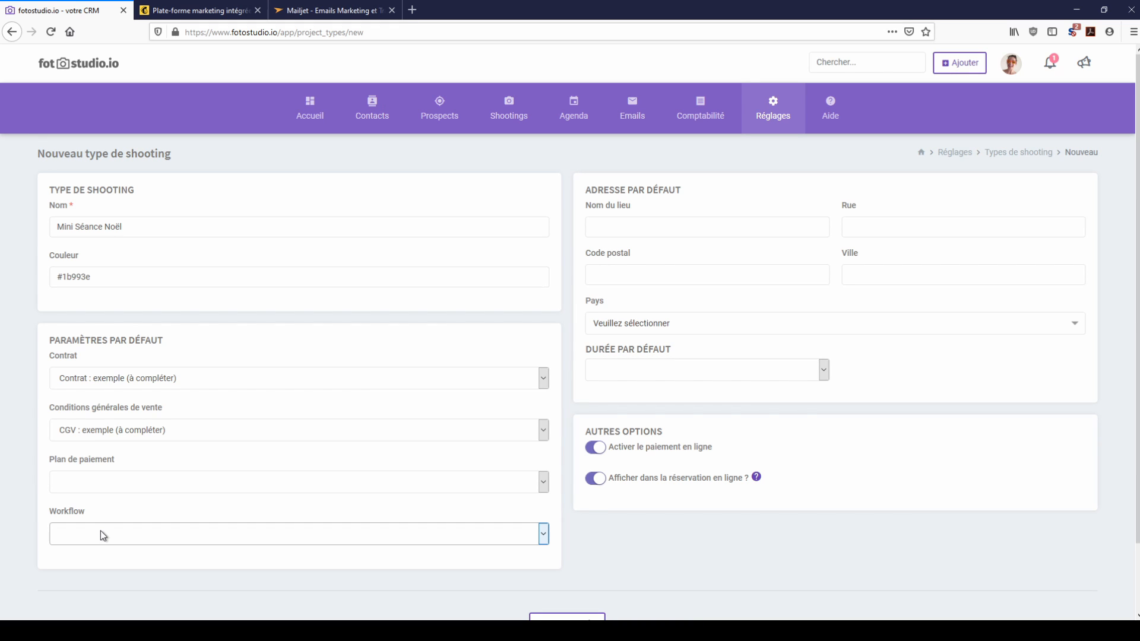
{"action": "left_click", "coordinate": [112, 568]}
{"action": "left_click", "coordinate": [114, 482]}
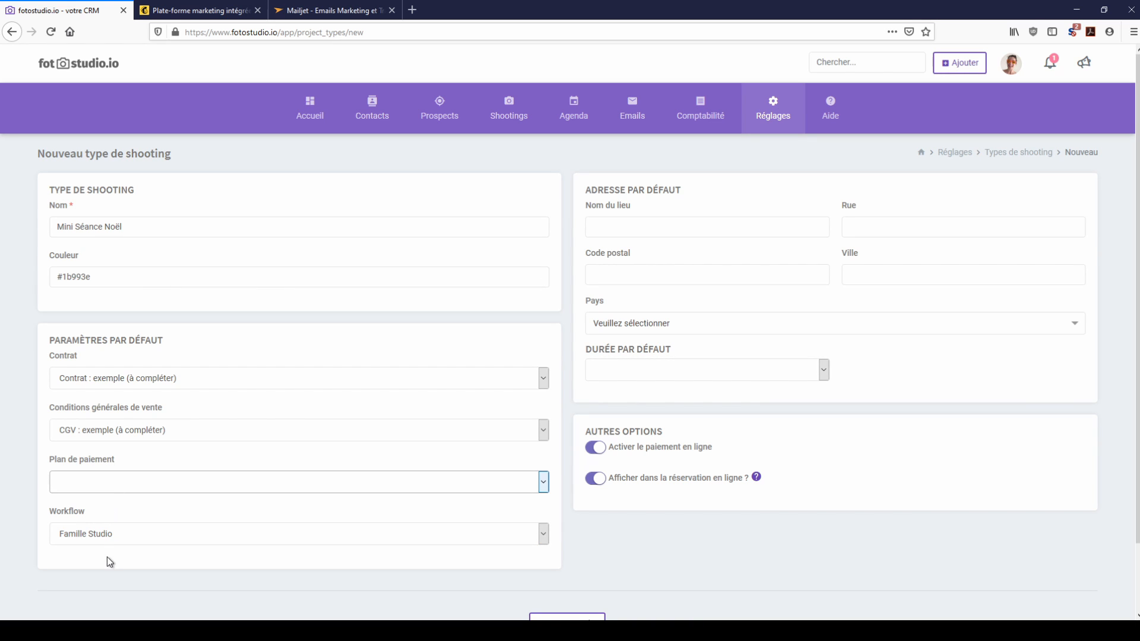
{"action": "key", "text": "Down"}
Step: Turn off online payment and save the Mini Séance Noël shooting type
{"action": "scroll", "coordinate": [670, 398], "scroll_direction": "down", "scroll_amount": 2}
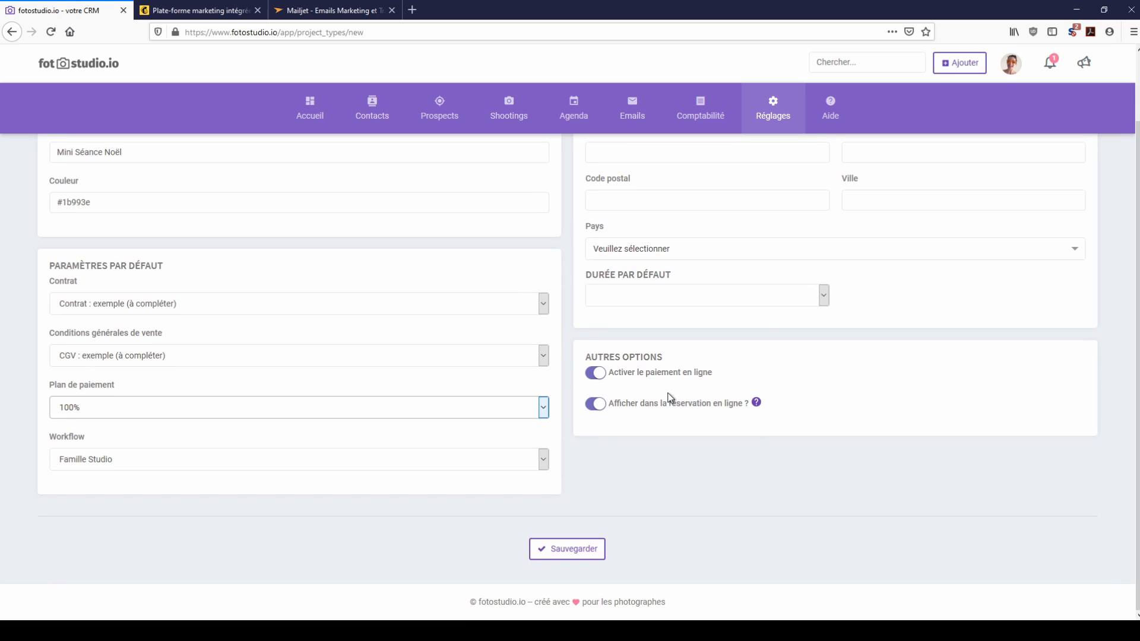
{"action": "left_click_drag", "start_coordinate": [615, 373], "coordinate": [665, 467]}
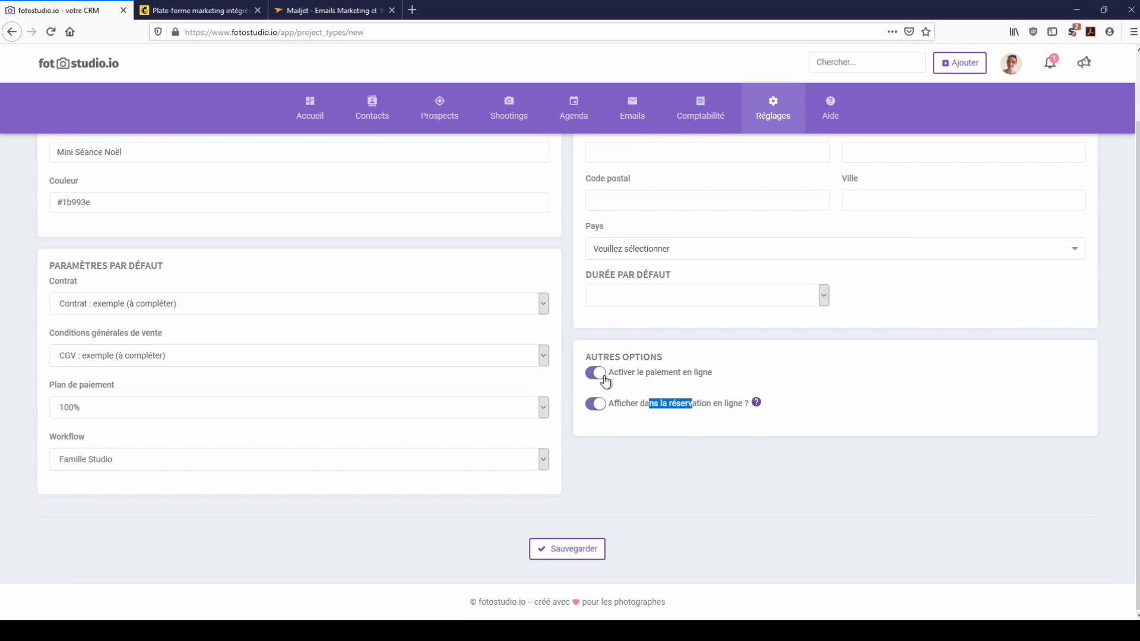
{"action": "left_click", "coordinate": [602, 378]}
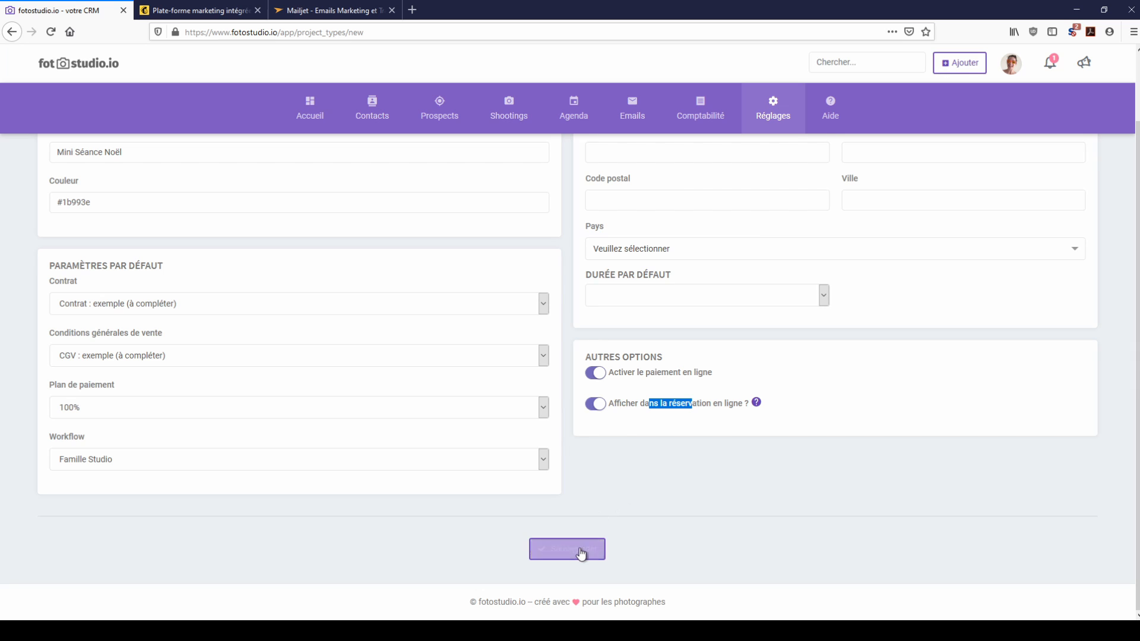
{"action": "left_click", "coordinate": [580, 550]}
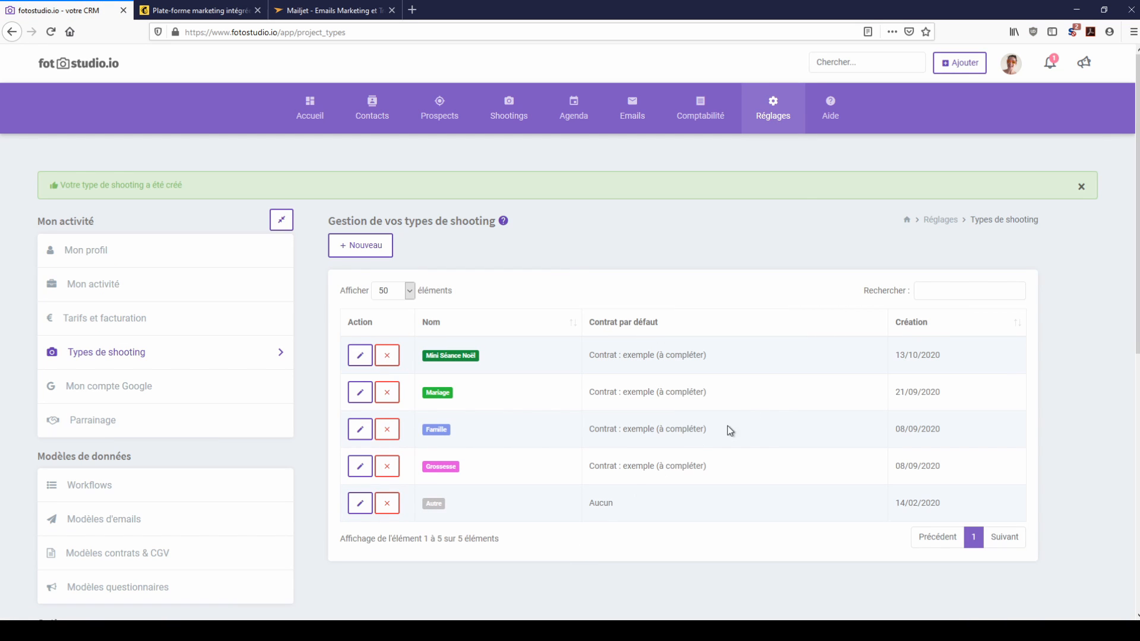
Step: Start a new tariff named 'Mini Noël' in Tarifs et facturation
{"action": "left_click_drag", "start_coordinate": [408, 227], "coordinate": [490, 230]}
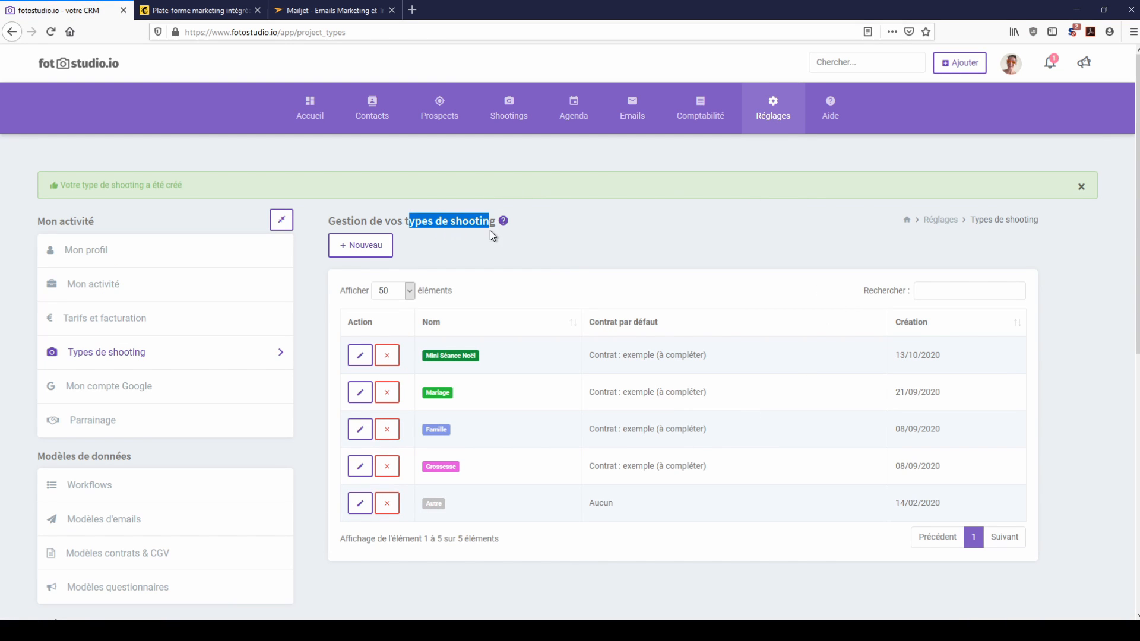
{"action": "mouse_move", "coordinate": [772, 122]}
{"action": "left_click", "coordinate": [519, 194]}
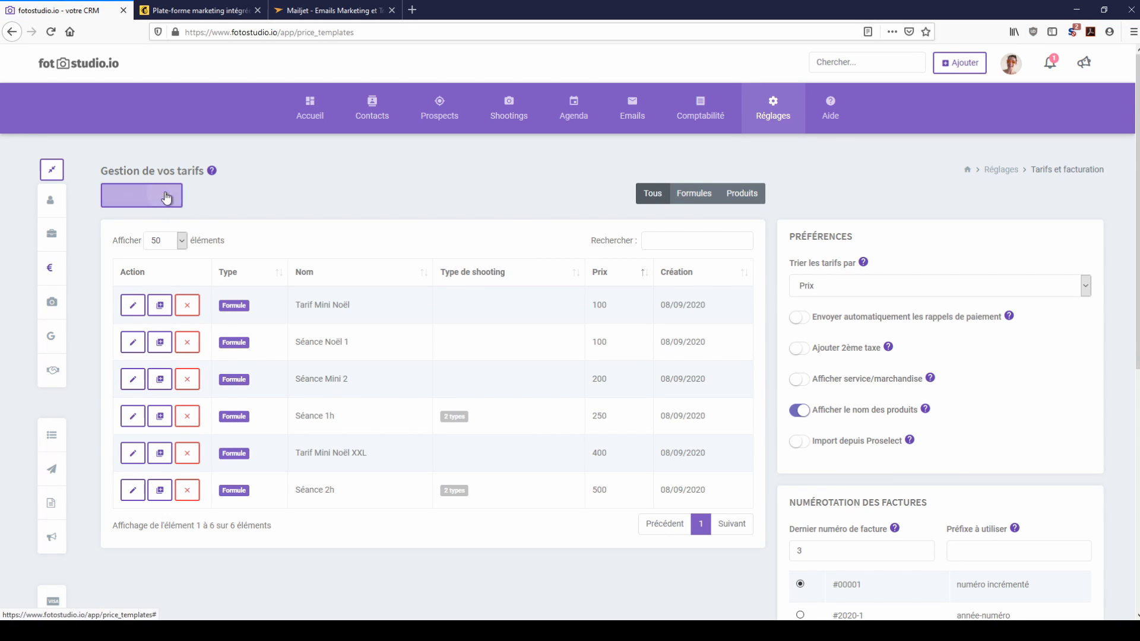
{"action": "left_click", "coordinate": [165, 194]}
{"action": "left_click", "coordinate": [443, 148]}
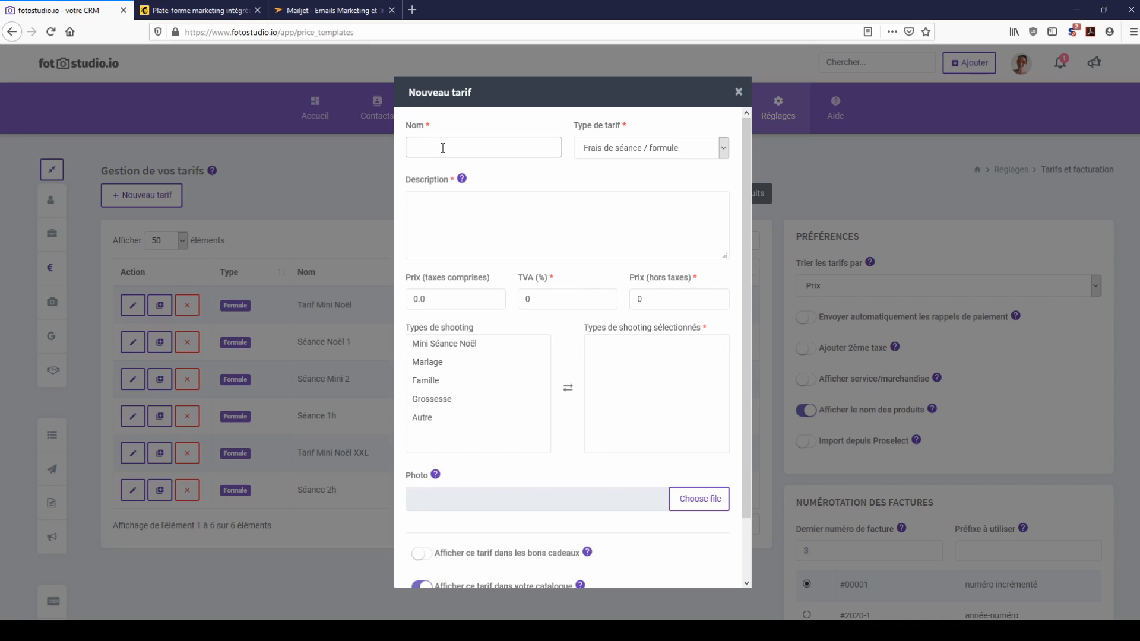
{"action": "type", "text": "Mini Noël"}
Step: Describe it as 'Séance + 3 photos', price it at 100 and link Mini Séance Noël
{"action": "left_click", "coordinate": [468, 212]}
{"action": "type", "text": "Séan"}
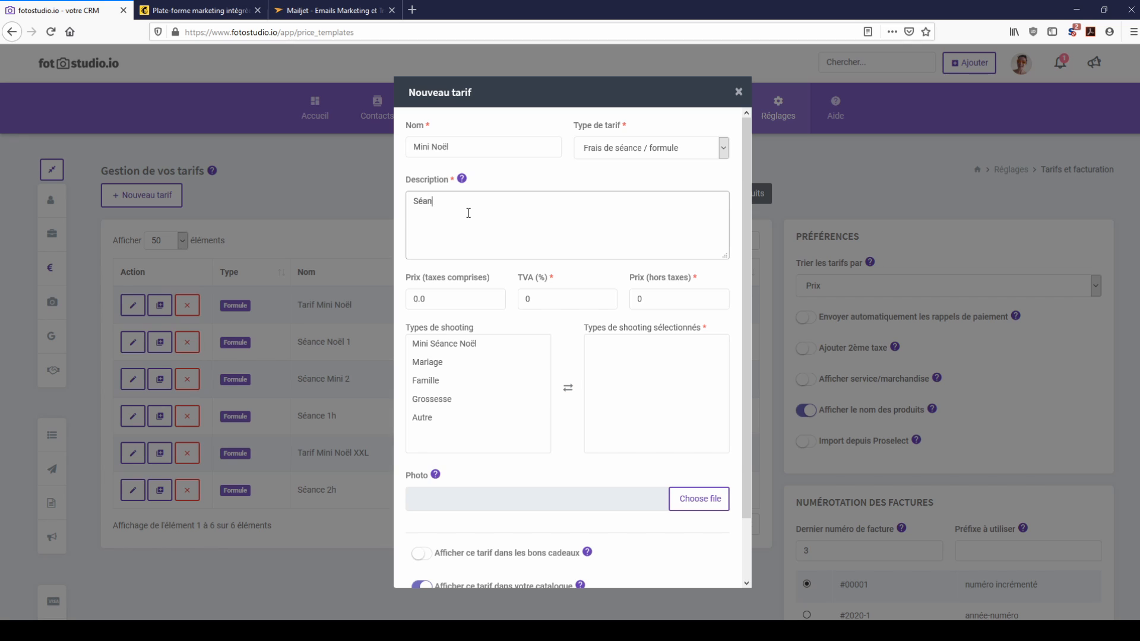
{"action": "type", "text": "ce + 3 photos"}
{"action": "left_click", "coordinate": [457, 297]}
{"action": "type", "text": "100"}
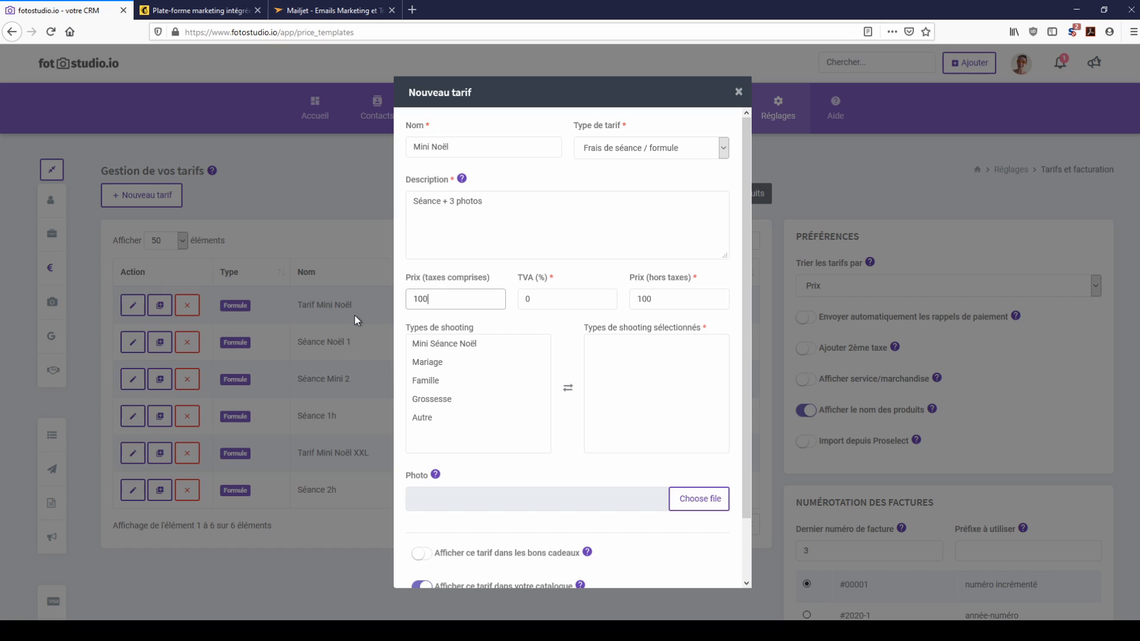
{"action": "left_click", "coordinate": [556, 293]}
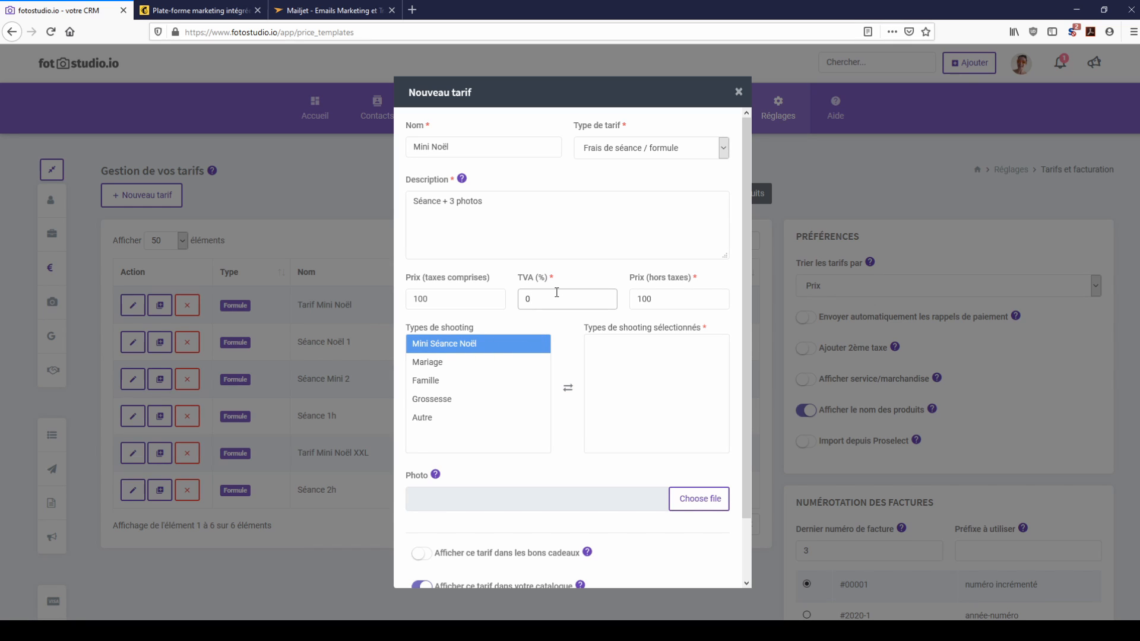
{"action": "left_click", "coordinate": [456, 347]}
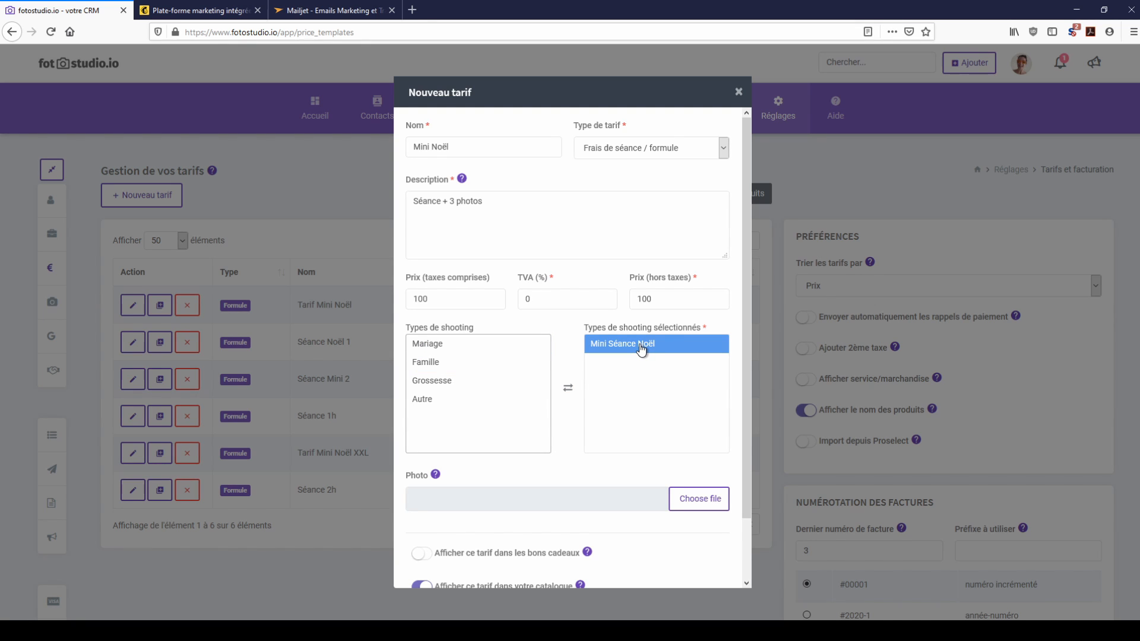
Step: Save the new Mini Noël tariff
{"action": "scroll", "coordinate": [660, 374], "scroll_direction": "down", "scroll_amount": 2}
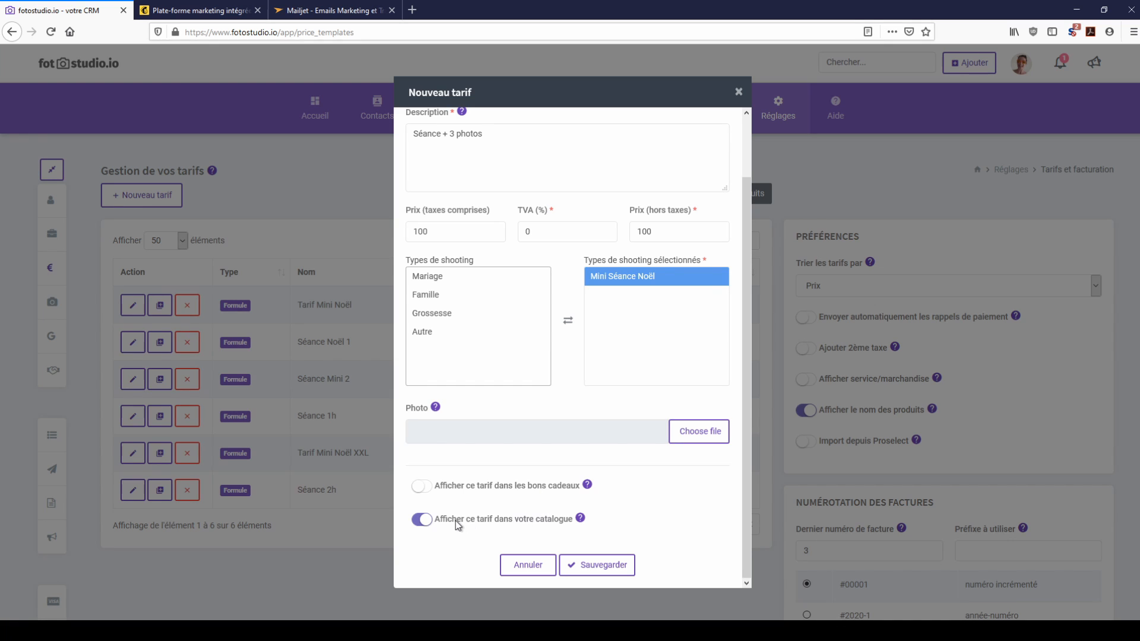
{"action": "left_click_drag", "start_coordinate": [449, 520], "coordinate": [545, 528]}
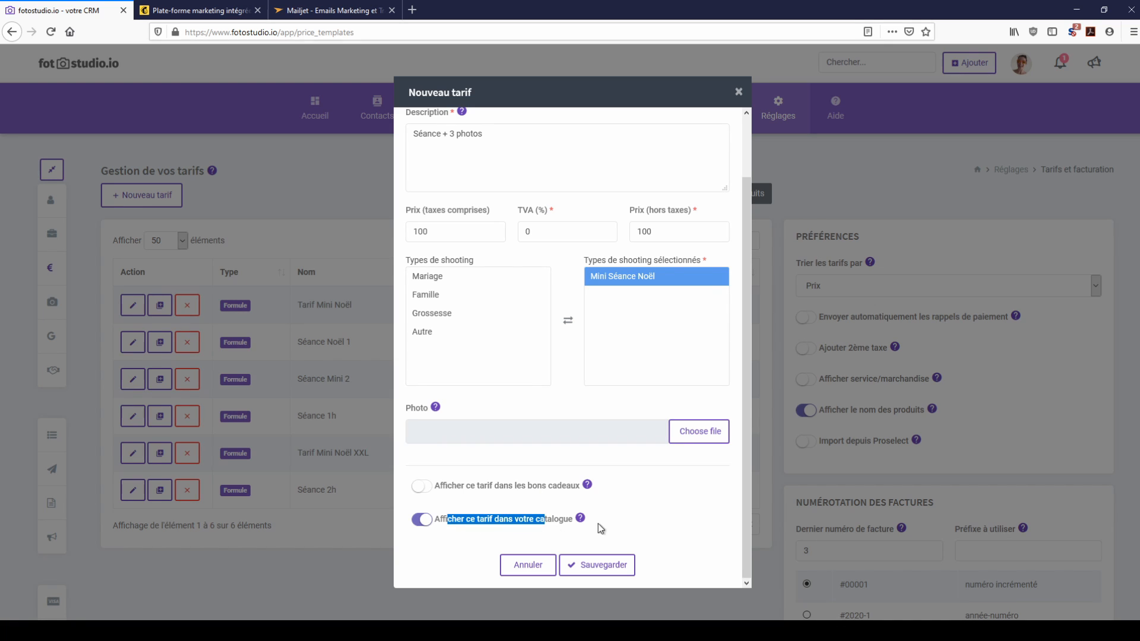
{"action": "left_click", "coordinate": [626, 521]}
{"action": "left_click", "coordinate": [601, 570]}
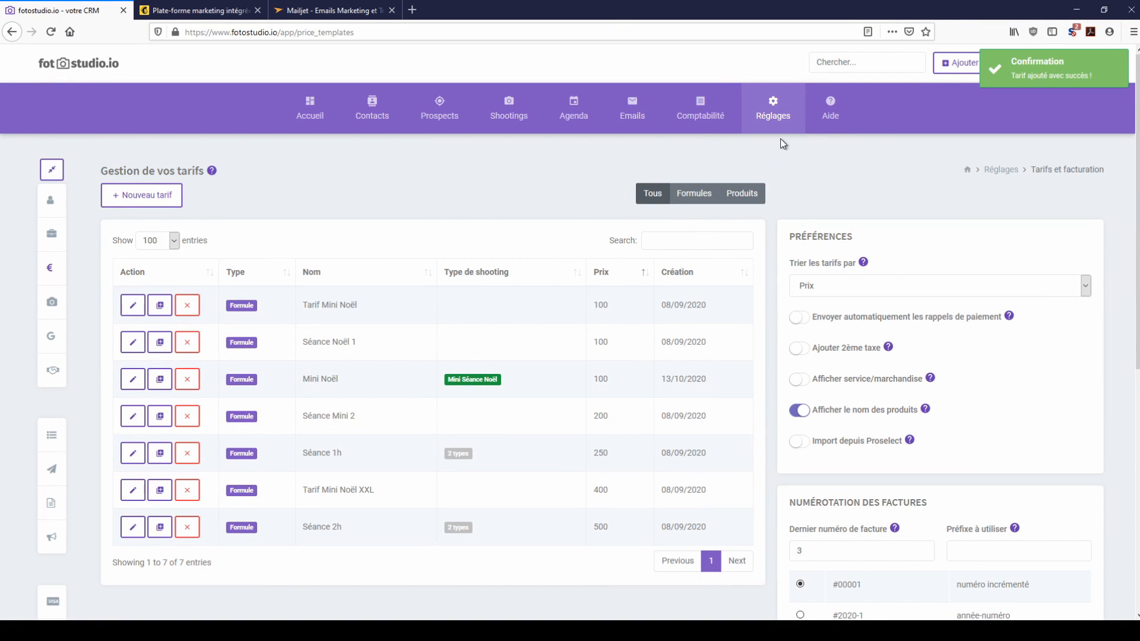
{"action": "mouse_move", "coordinate": [775, 131]}
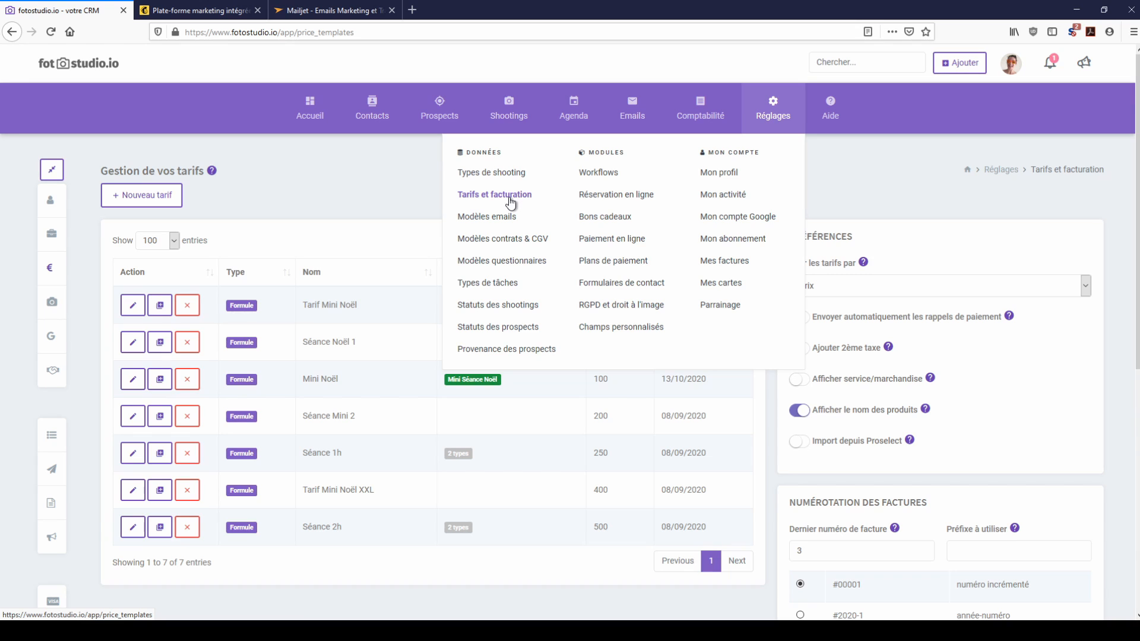
Step: Begin generating online booking availabilities dated 15 November 2020
{"action": "left_click", "coordinate": [611, 197]}
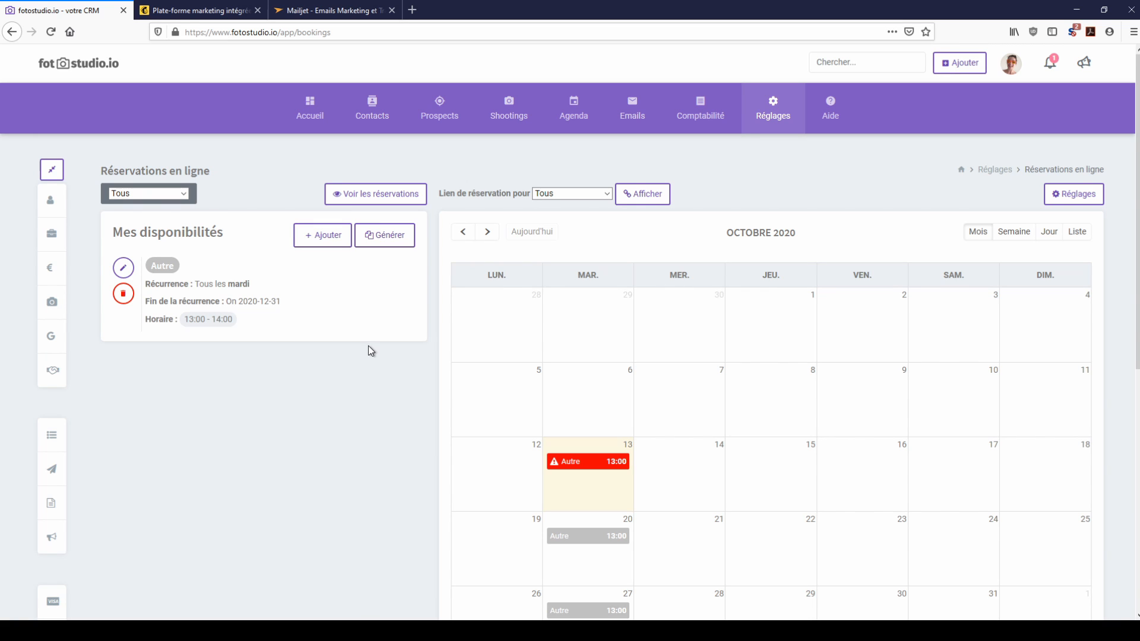
{"action": "left_click", "coordinate": [383, 240]}
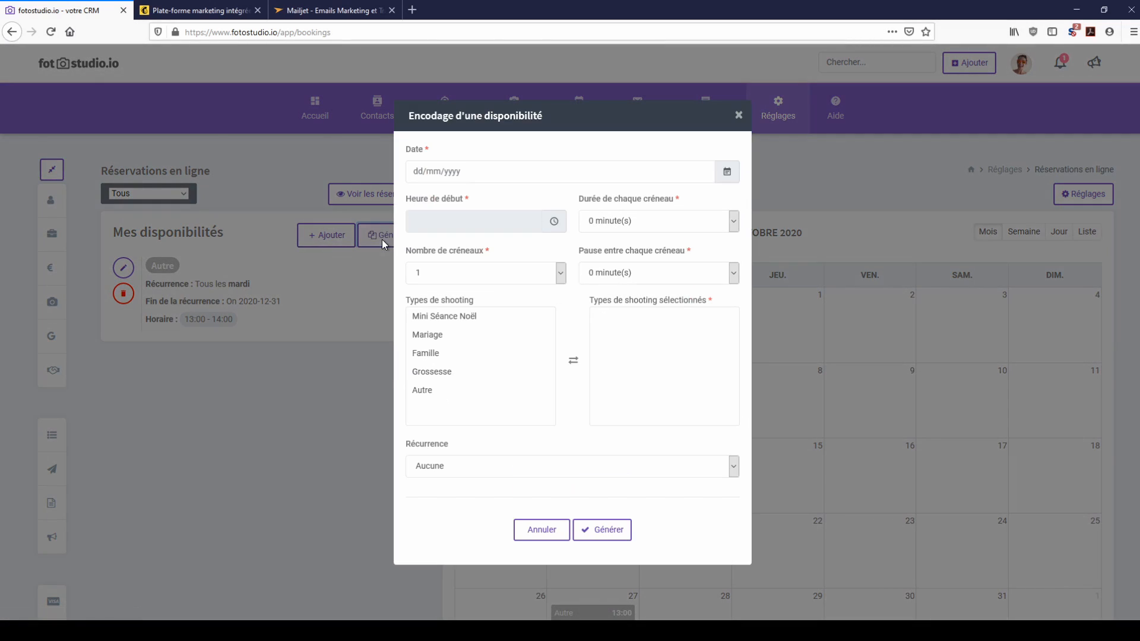
{"action": "left_click", "coordinate": [535, 172]}
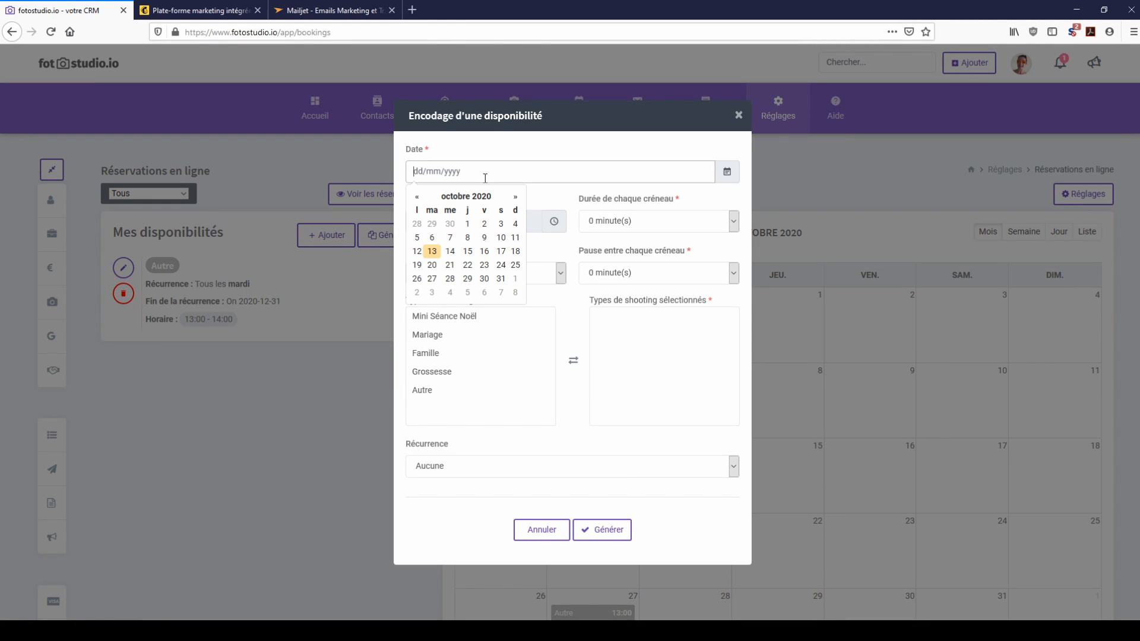
{"action": "left_click", "coordinate": [515, 202]}
{"action": "left_click", "coordinate": [515, 251]}
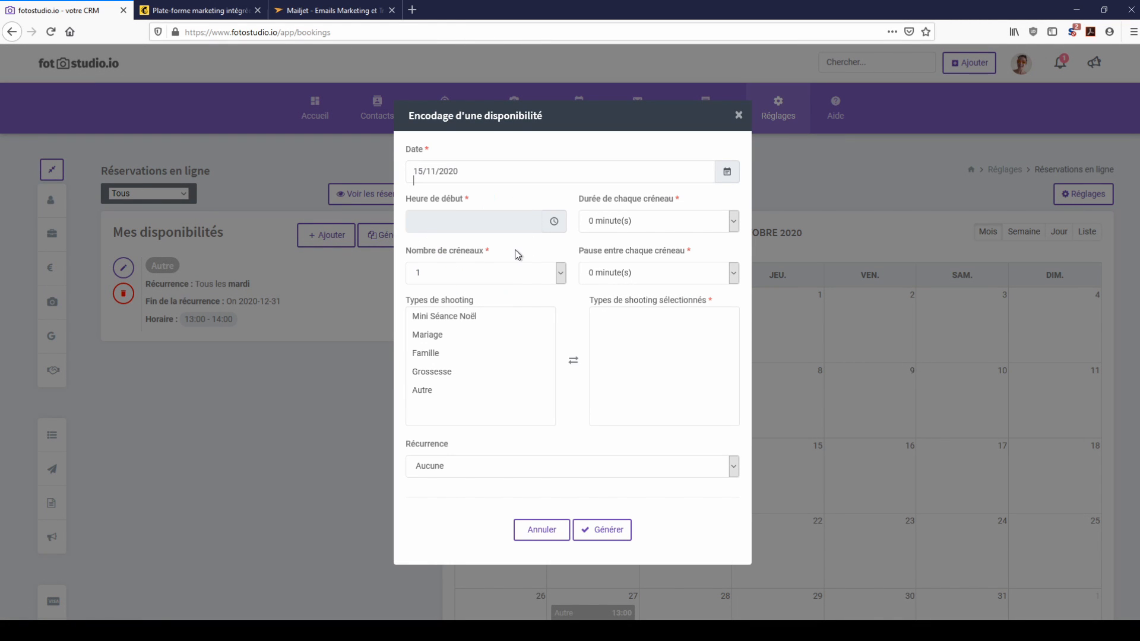
Step: Generate 18 slots of 30 minutes from 09:30 for the Mini Séance Noël type
{"action": "left_click", "coordinate": [500, 225]}
{"action": "left_click", "coordinate": [440, 148]}
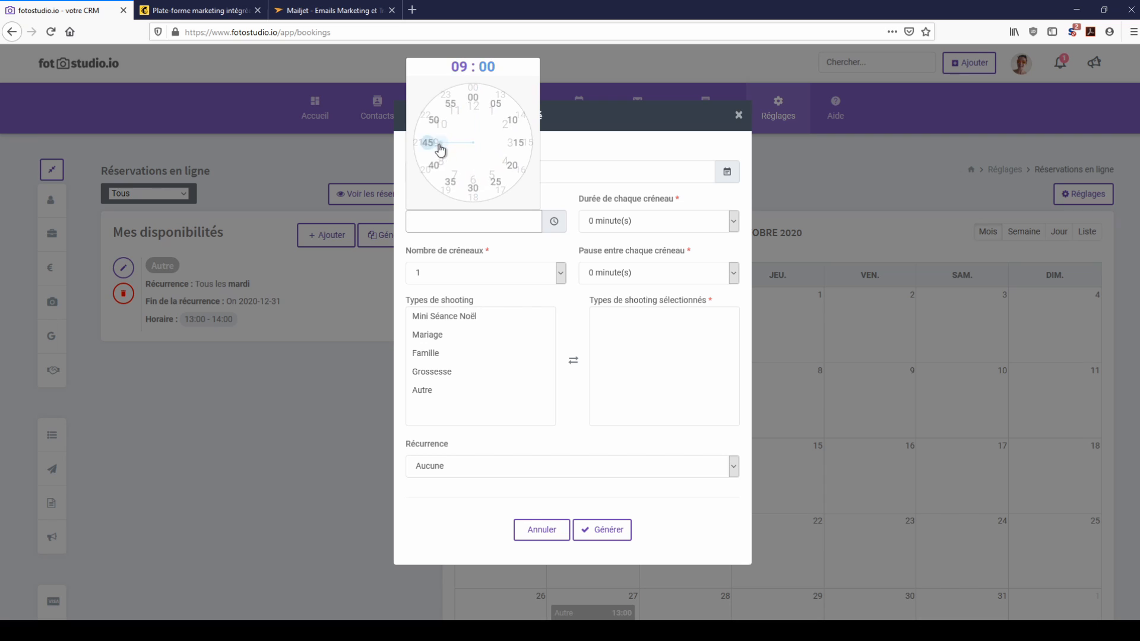
{"action": "left_click", "coordinate": [473, 190]}
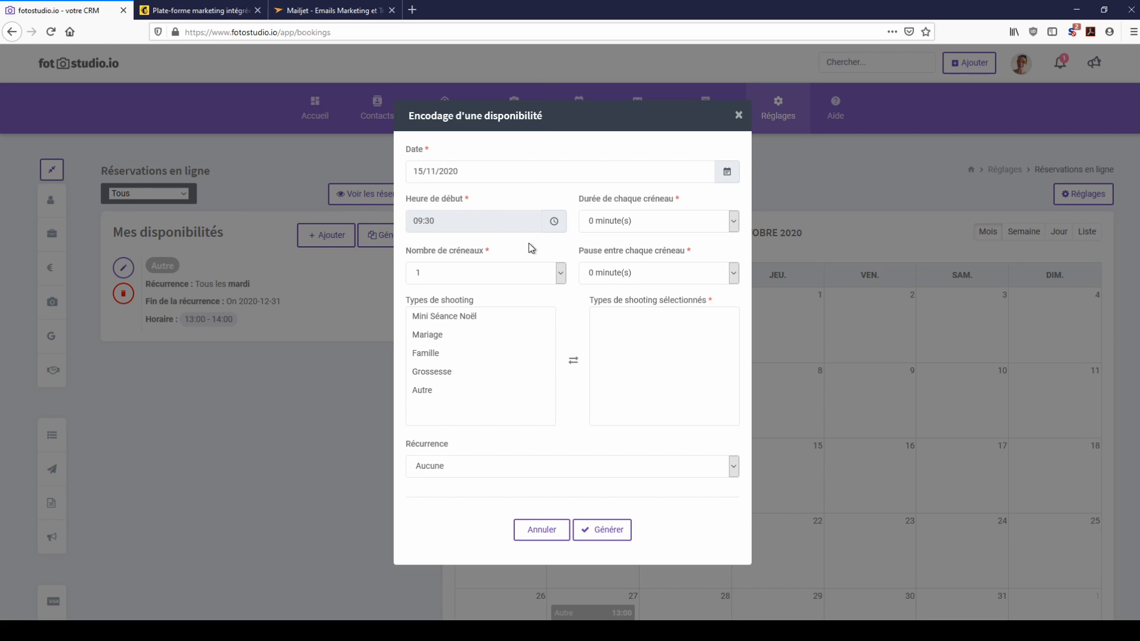
{"action": "left_click", "coordinate": [617, 334]}
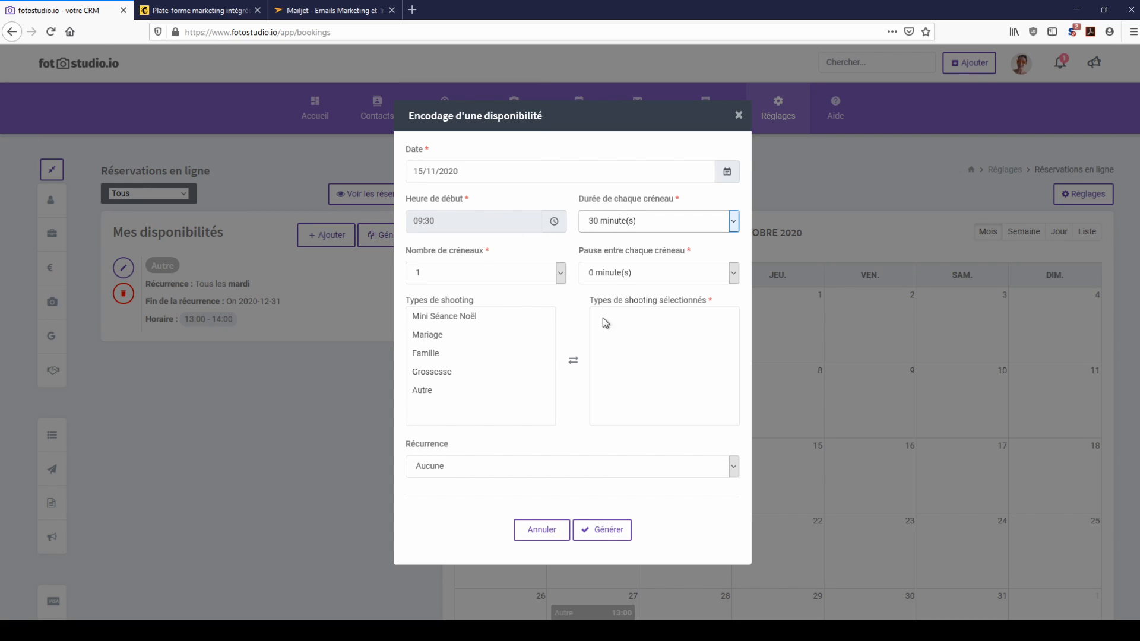
{"action": "left_click", "coordinate": [561, 275]}
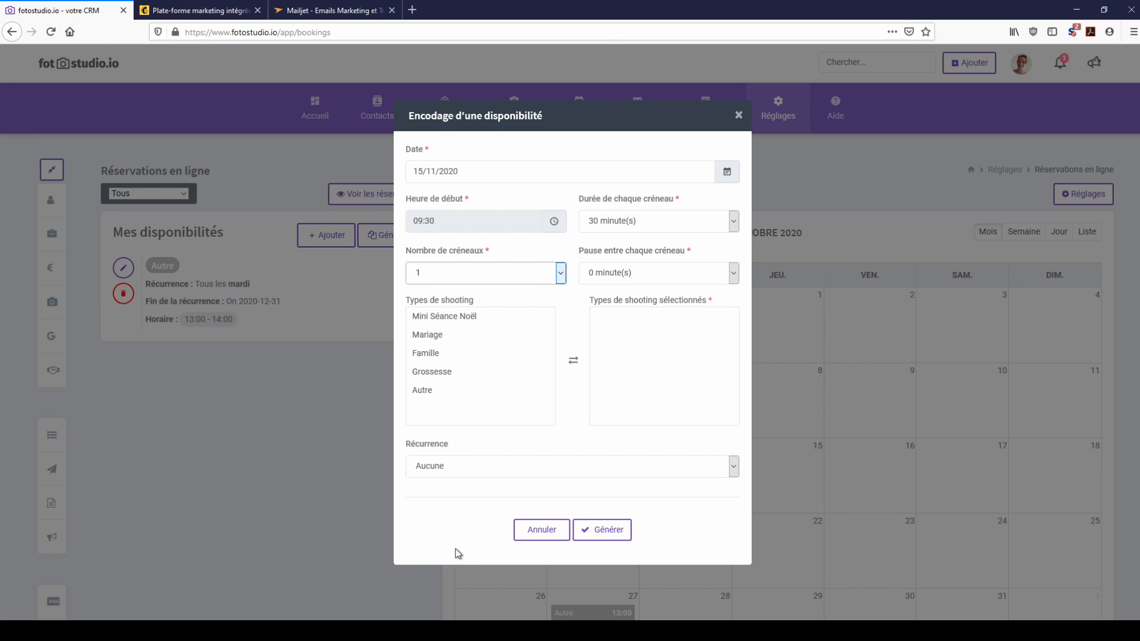
{"action": "type", "text": "18"}
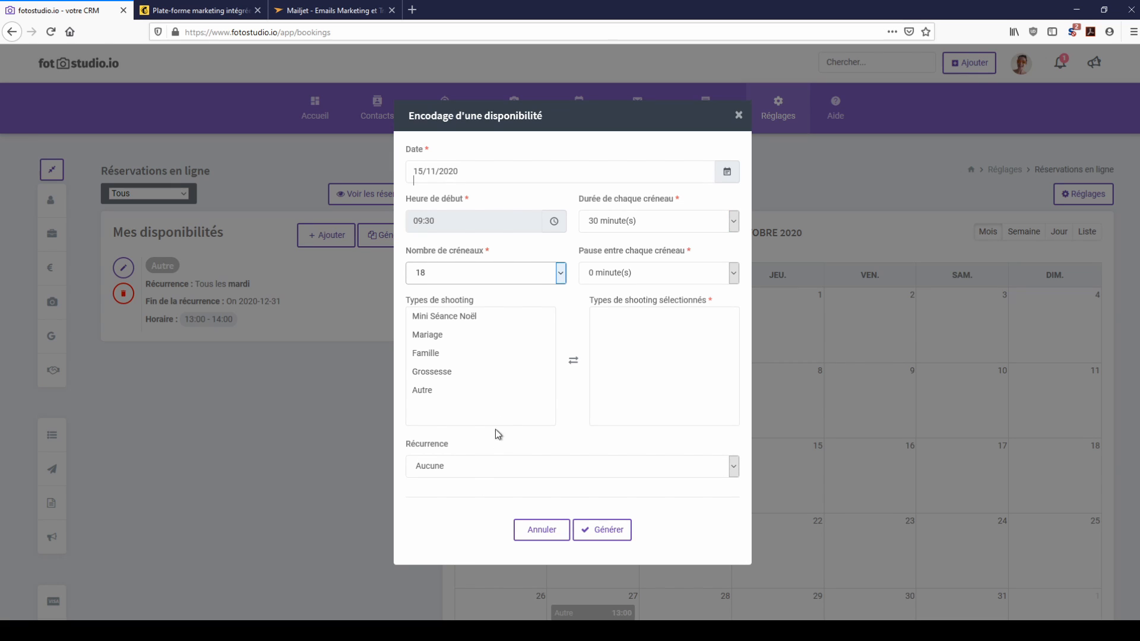
{"action": "double_click", "coordinate": [473, 320]}
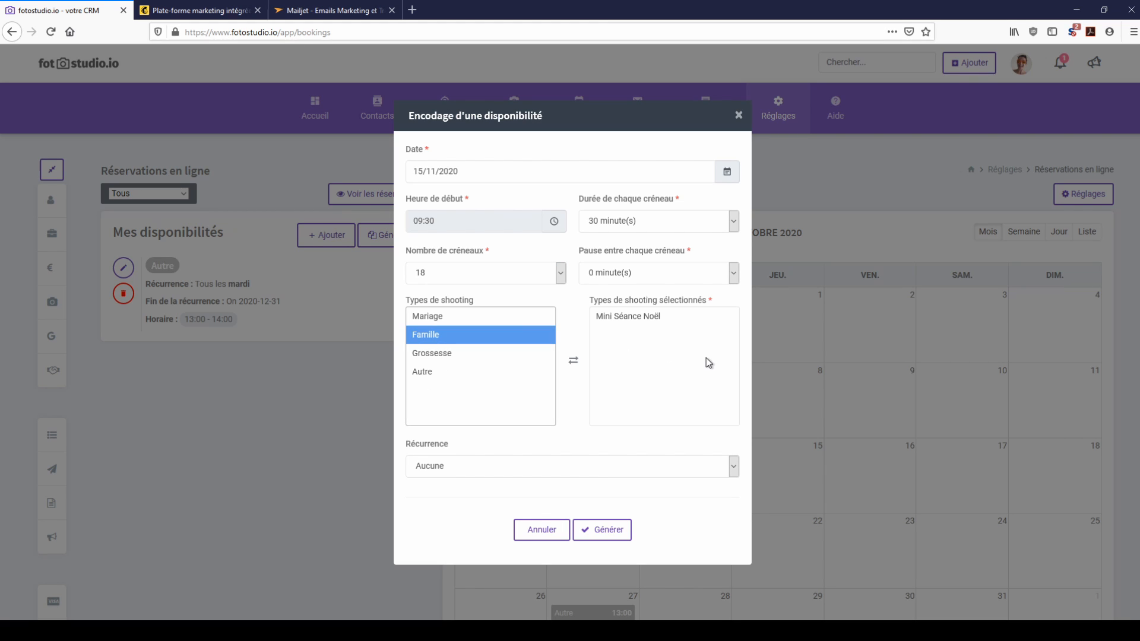
{"action": "left_click", "coordinate": [601, 530]}
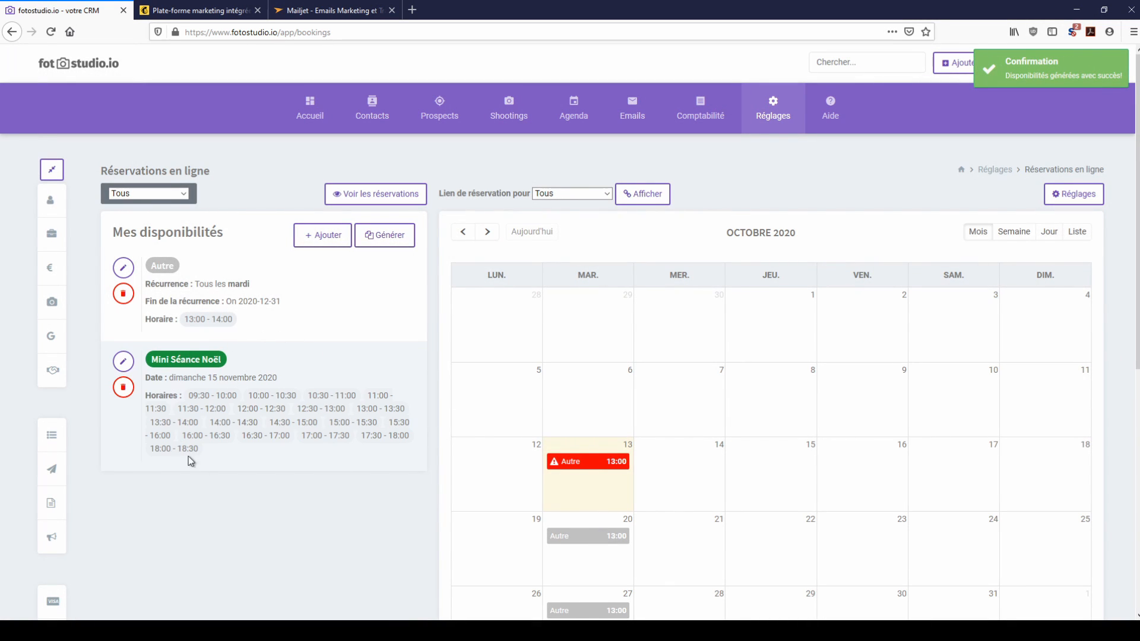
Step: Switch the booking calendar to November 2020
{"action": "left_click", "coordinate": [488, 232]}
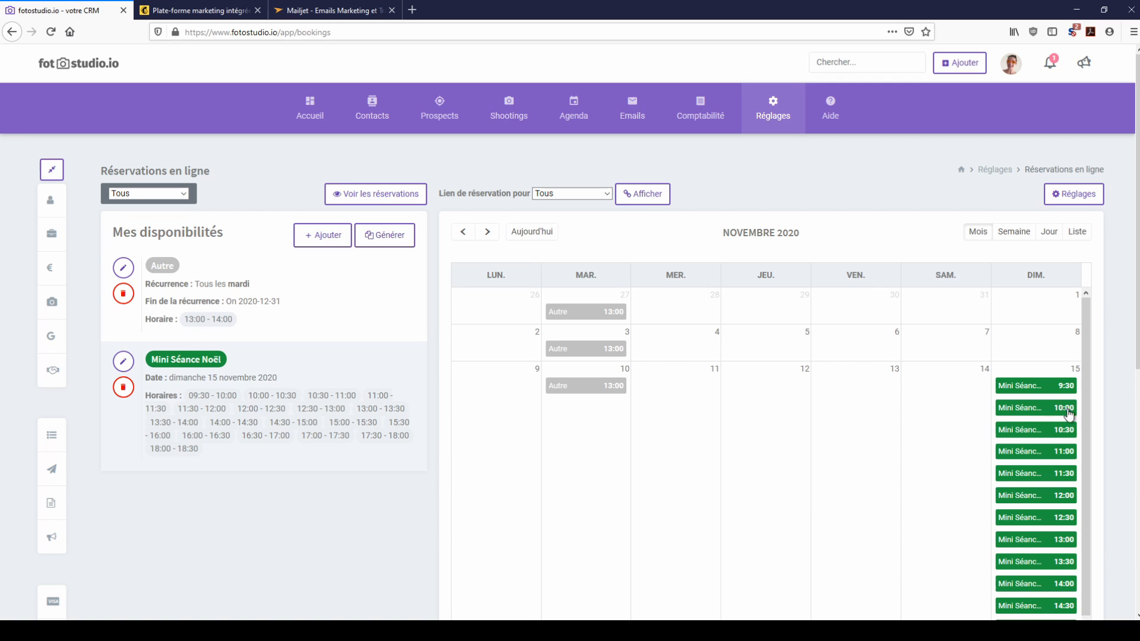
{"action": "scroll", "coordinate": [1061, 394], "scroll_direction": "down", "scroll_amount": 5}
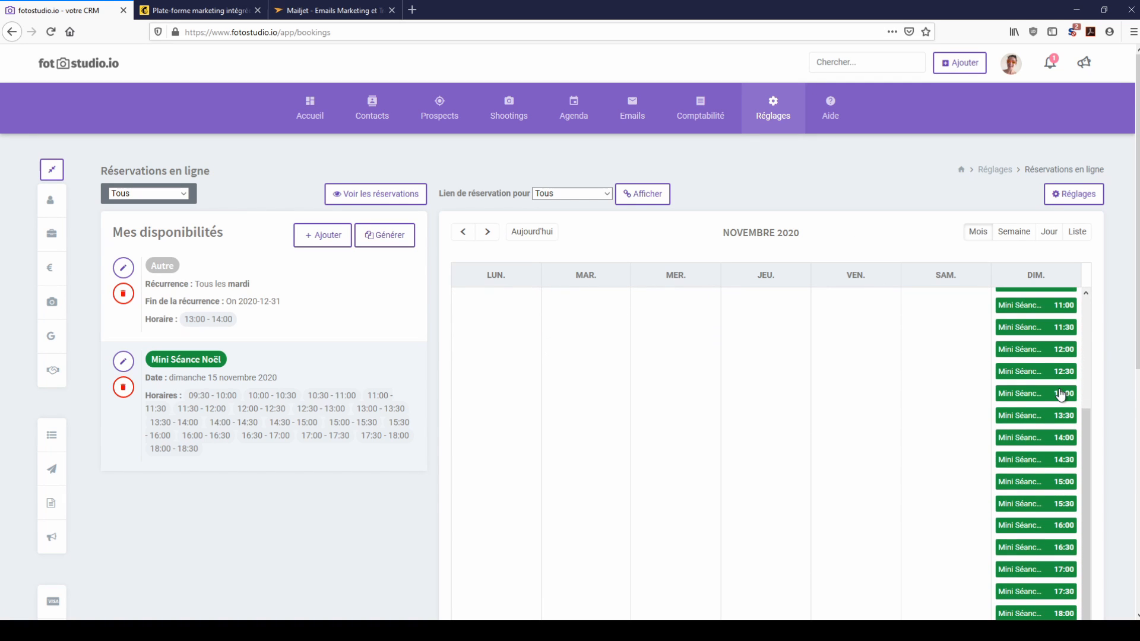
{"action": "scroll", "coordinate": [1061, 395], "scroll_direction": "down", "scroll_amount": 3}
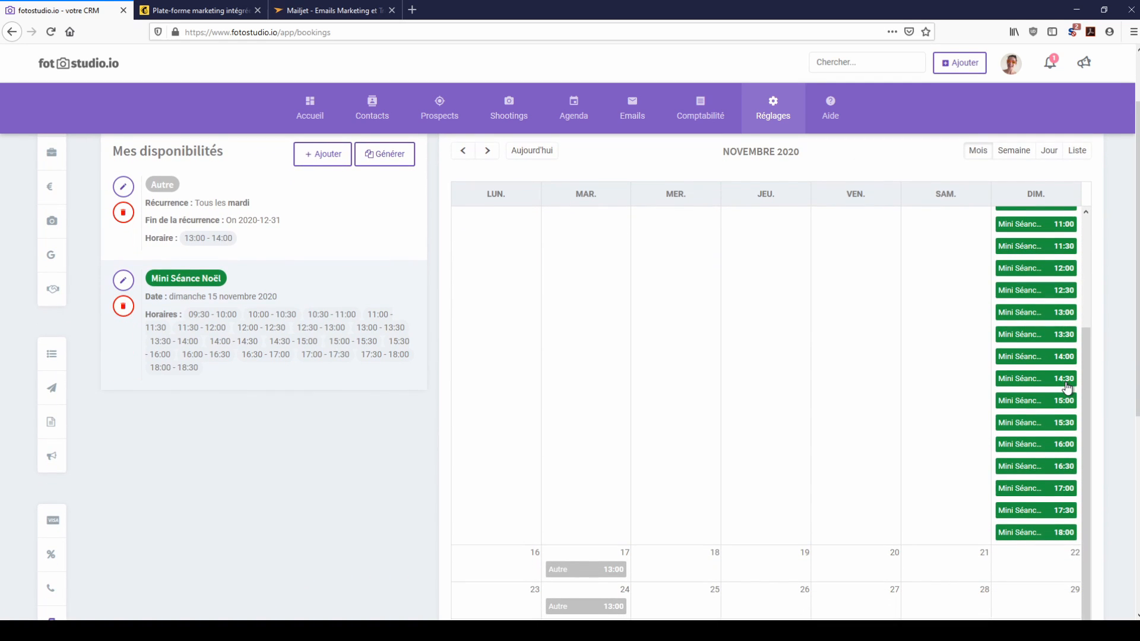
{"action": "scroll", "coordinate": [1067, 387], "scroll_direction": "up", "scroll_amount": 3}
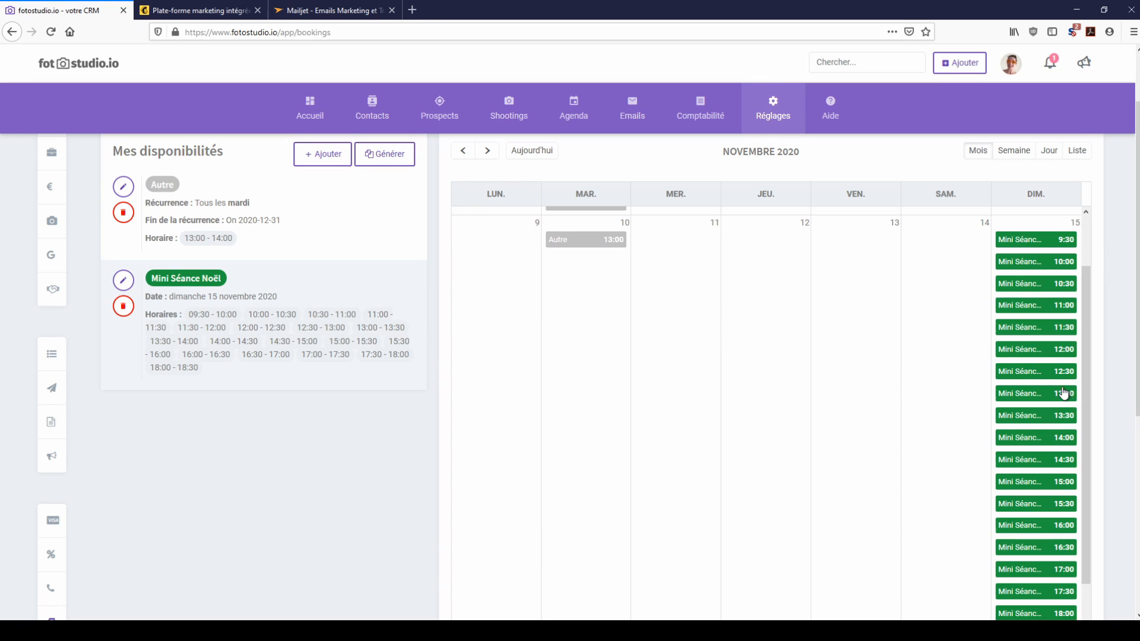
Step: Delete the 13:00–13:30 Mini Séance Noël slot on 15 November
{"action": "left_click", "coordinate": [1043, 395]}
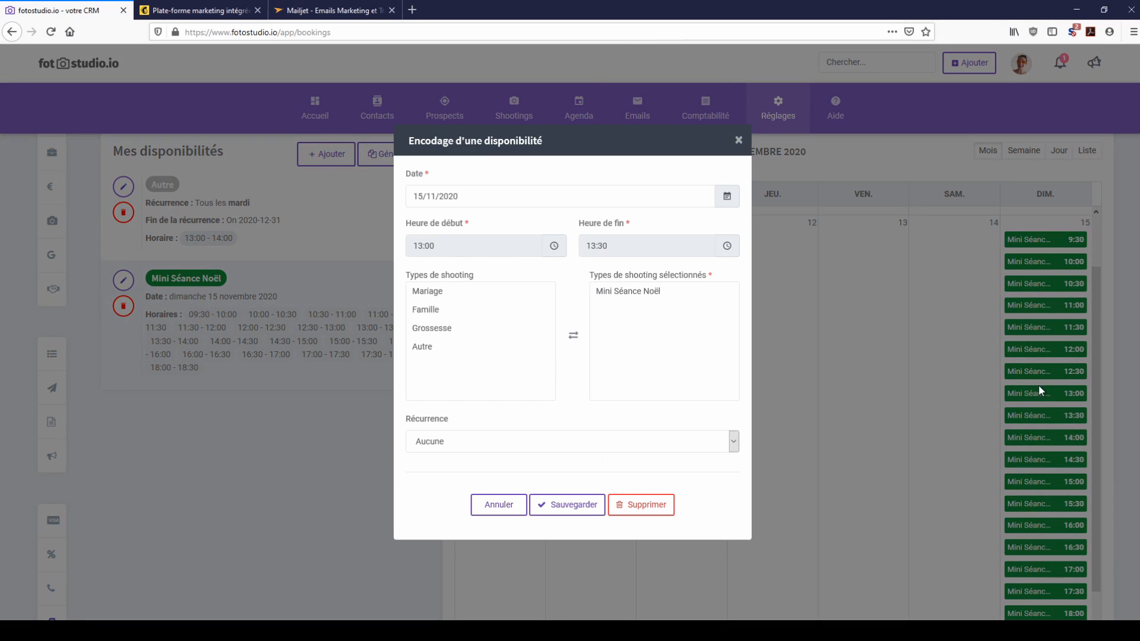
{"action": "left_click", "coordinate": [653, 510]}
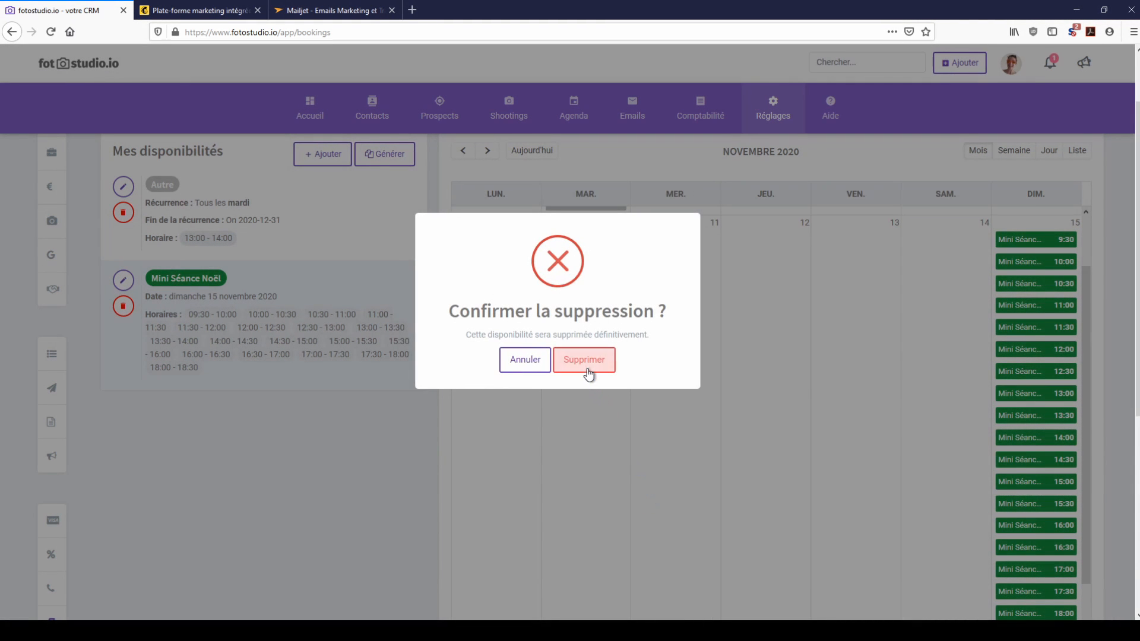
{"action": "left_click", "coordinate": [586, 366]}
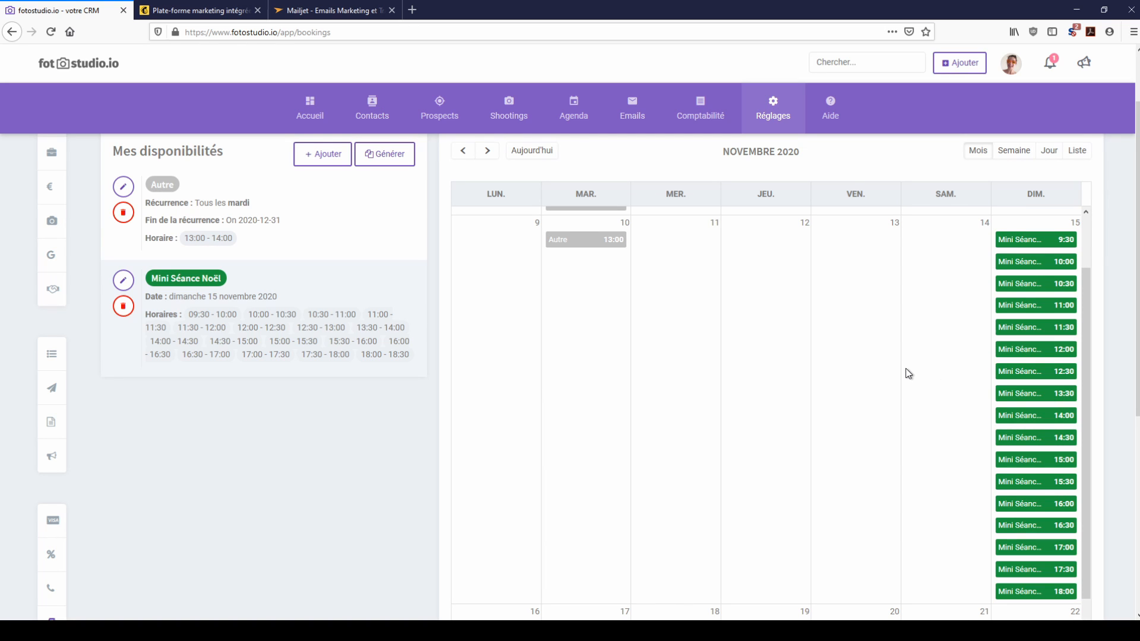
{"action": "scroll", "coordinate": [1048, 455], "scroll_direction": "up", "scroll_amount": 3}
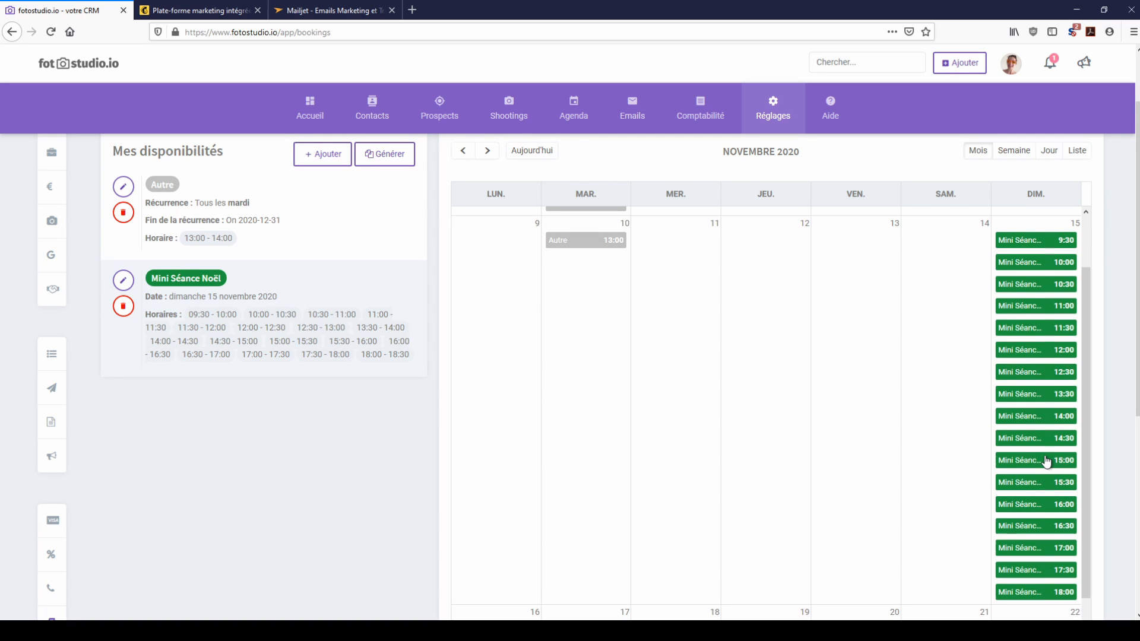
{"action": "scroll", "coordinate": [792, 247], "scroll_direction": "up", "scroll_amount": 3}
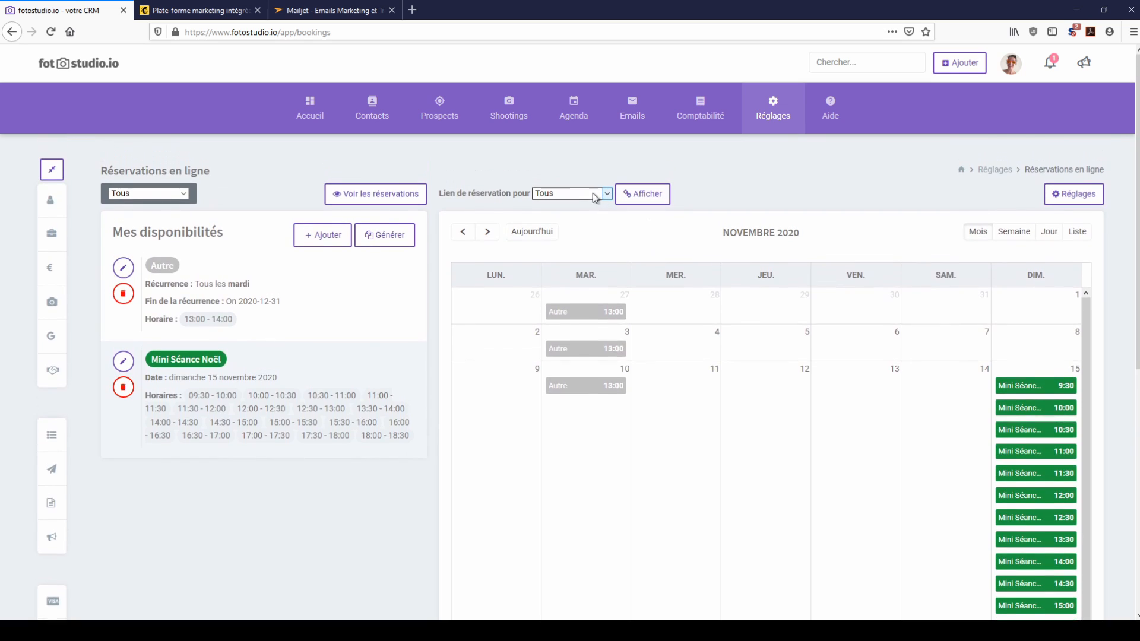
Step: Open the client booking page for the Mini Séance Noël link
{"action": "left_click", "coordinate": [578, 223]}
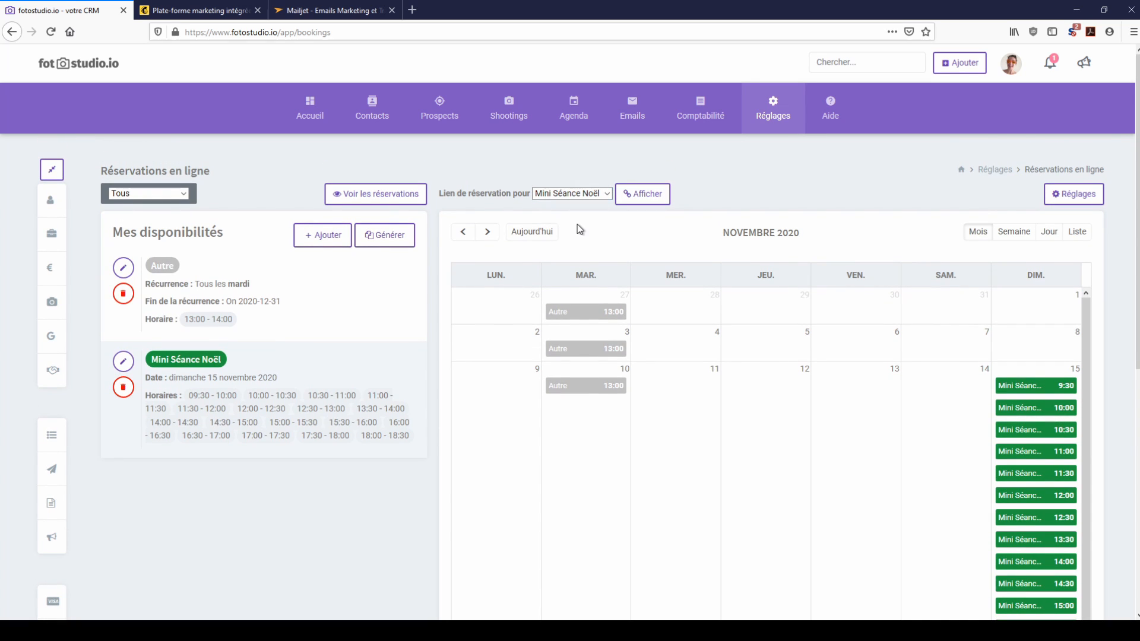
{"action": "left_click", "coordinate": [639, 200]}
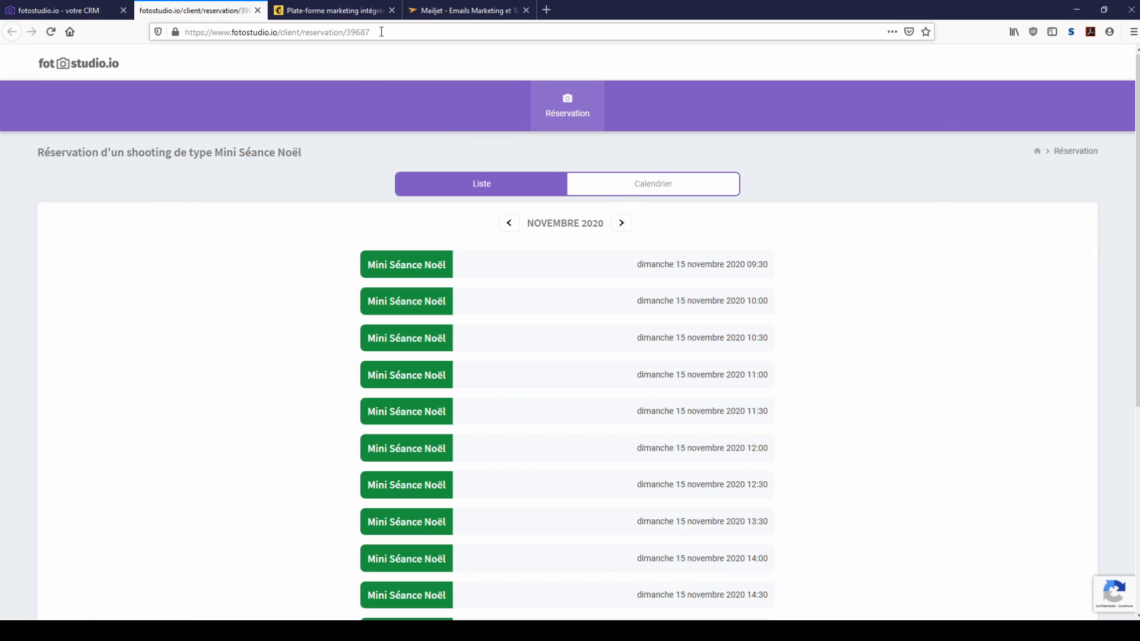
{"action": "left_click_drag", "start_coordinate": [374, 32], "coordinate": [165, 30]}
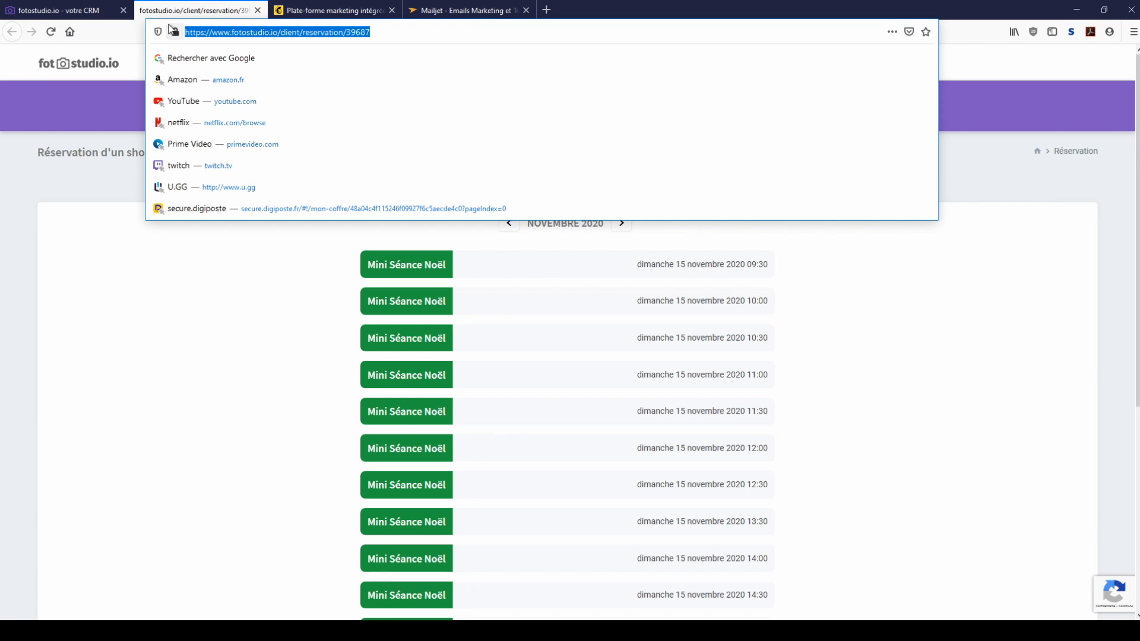
{"action": "left_click", "coordinate": [109, 196]}
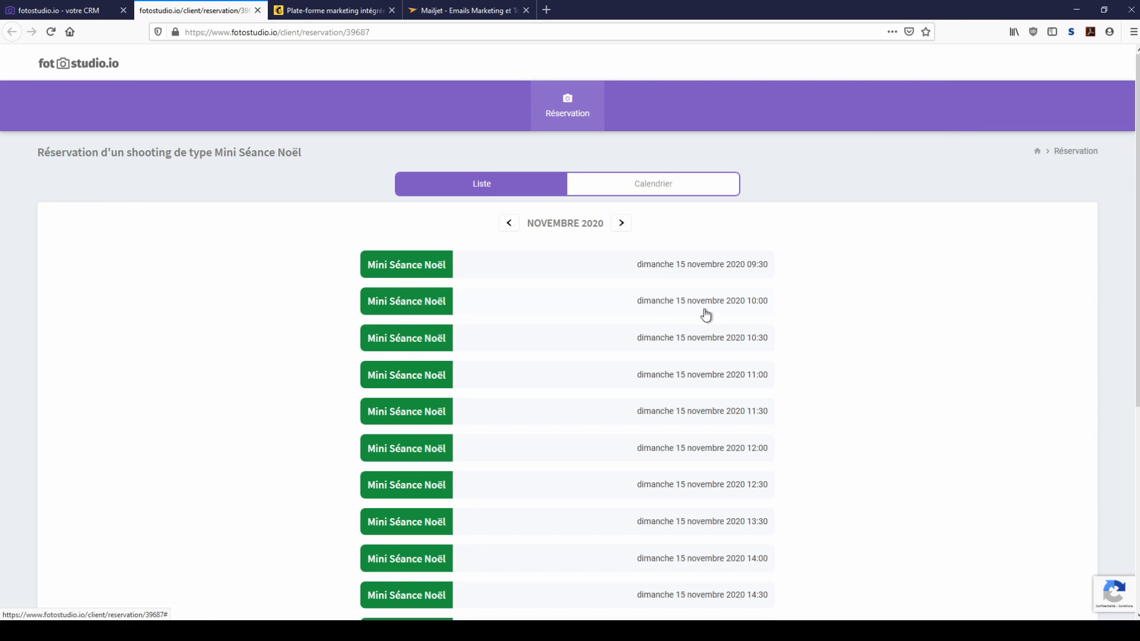
Step: Book the 10:00 slot on 15 November and accept the general terms of sale
{"action": "left_click", "coordinate": [410, 302]}
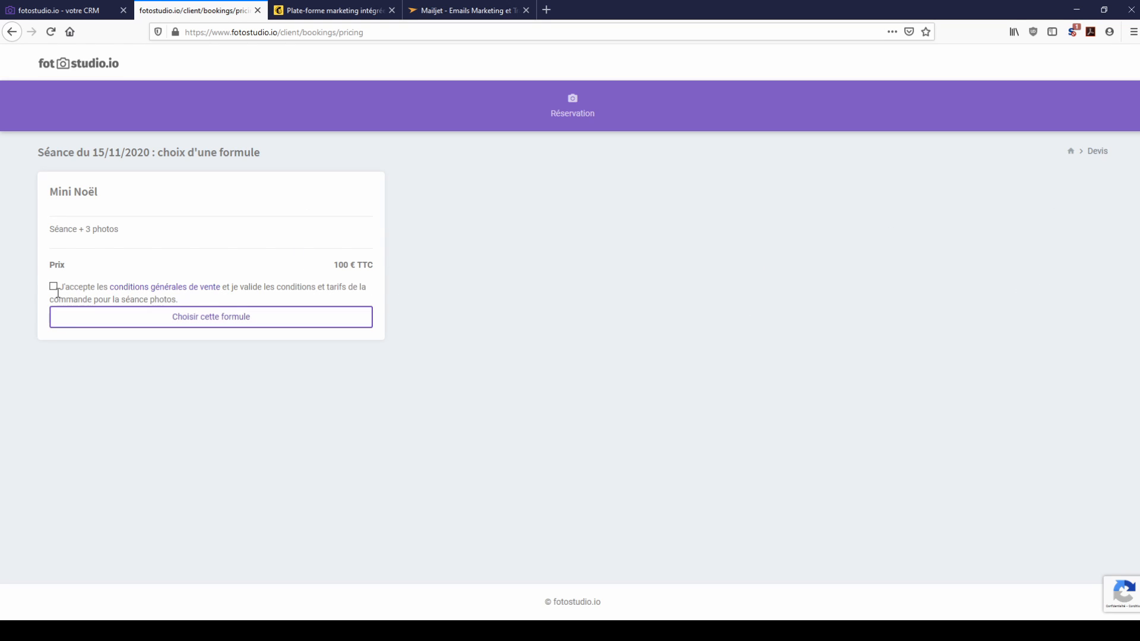
{"action": "left_click", "coordinate": [53, 287]}
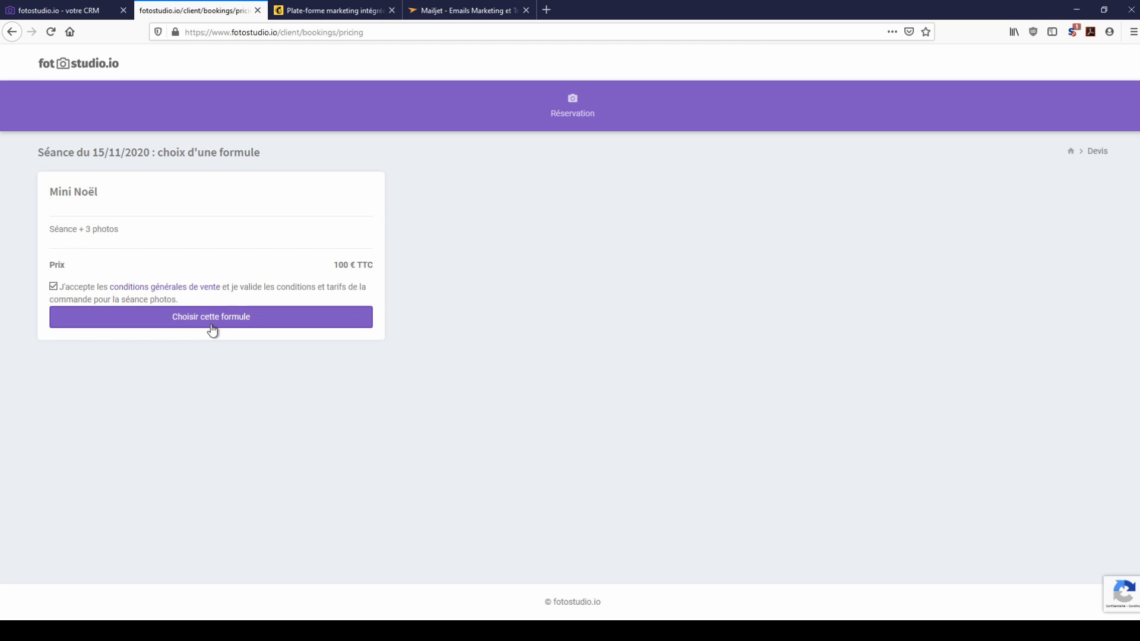
{"action": "left_click", "coordinate": [92, 12]}
Step: Inspect the 100% payment plan's invoice-at-contract-signature setting
{"action": "mouse_move", "coordinate": [761, 118]}
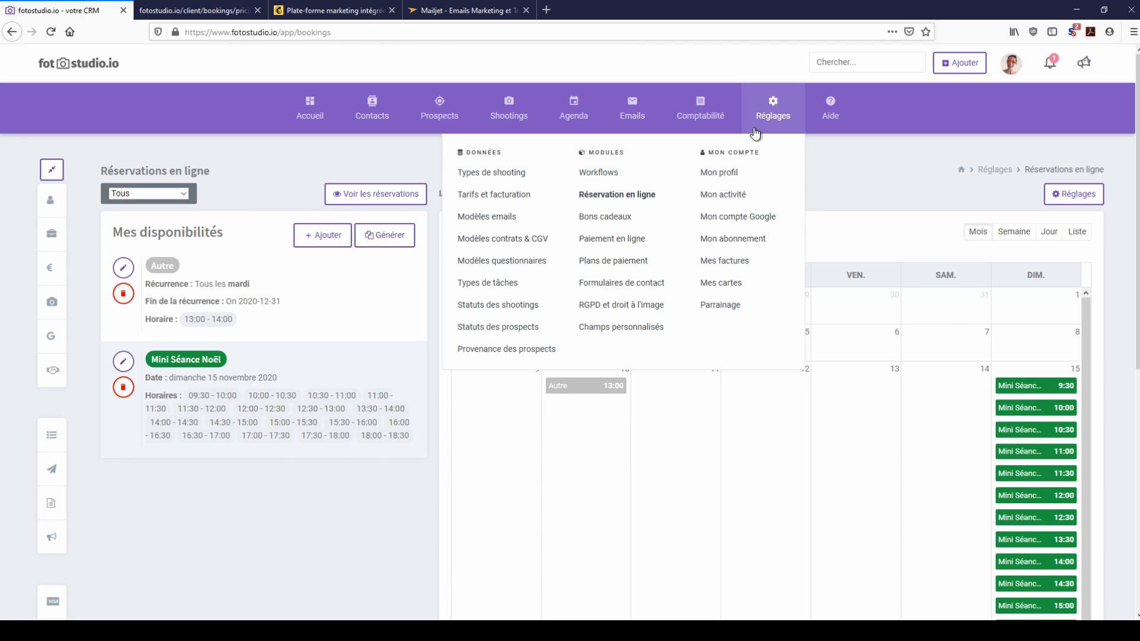
{"action": "left_click", "coordinate": [604, 262]}
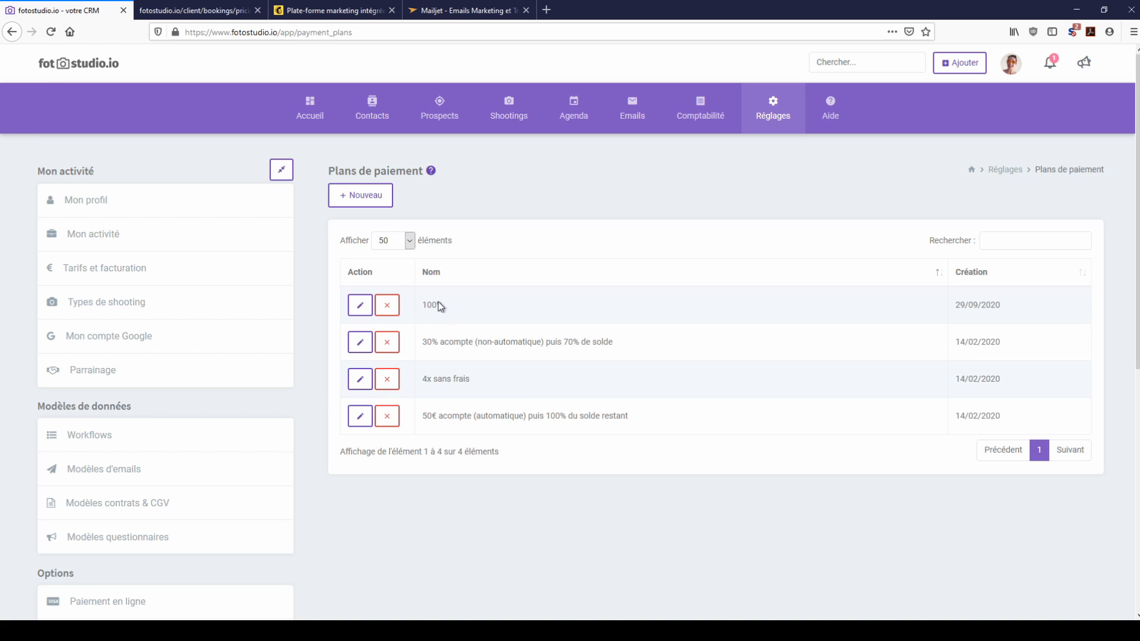
{"action": "left_click", "coordinate": [361, 306]}
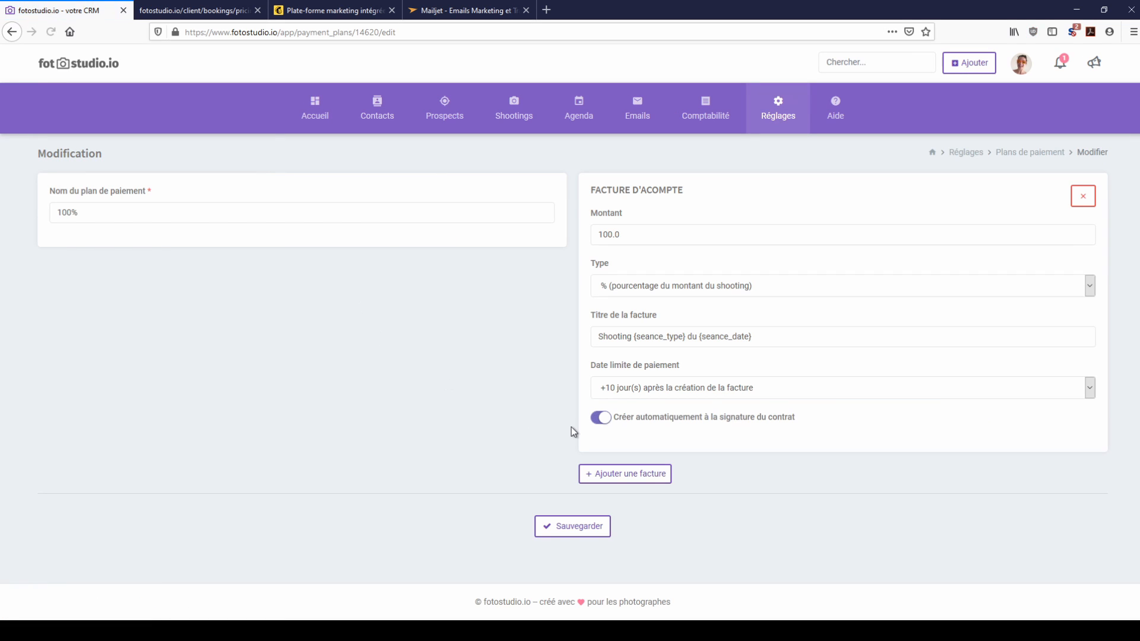
{"action": "mouse_move", "coordinate": [619, 417]}
{"action": "left_mouse_down"}
{"action": "mouse_move", "coordinate": [776, 433]}
{"action": "mouse_move", "coordinate": [796, 419]}
{"action": "left_mouse_up"}
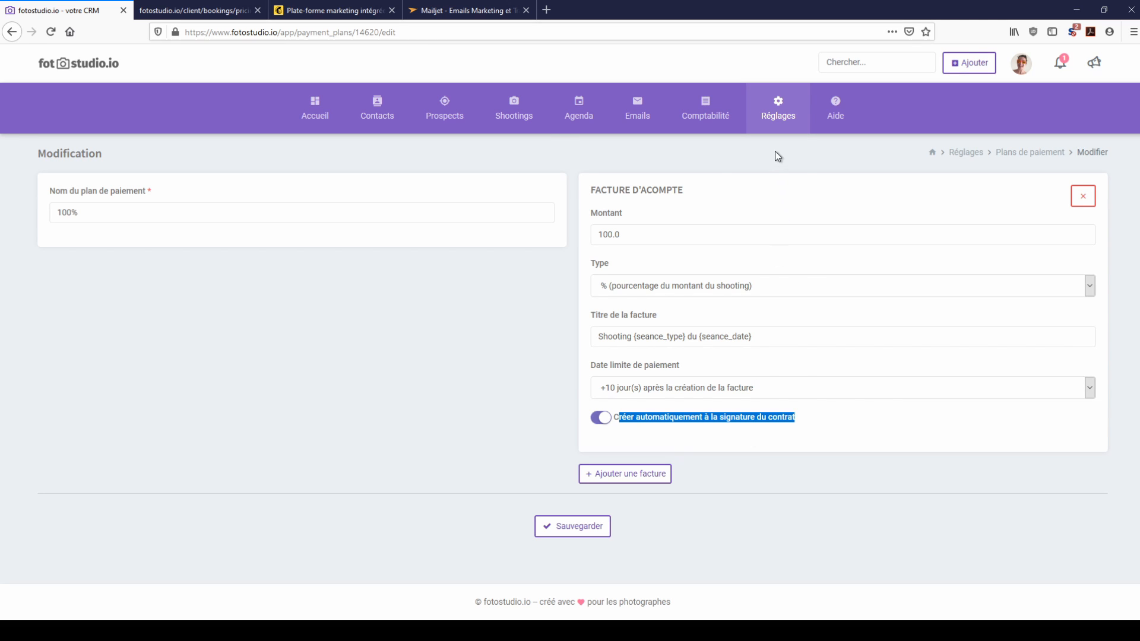
Step: Review the Mini Séance Noël shooting type settings
{"action": "mouse_move", "coordinate": [777, 113]}
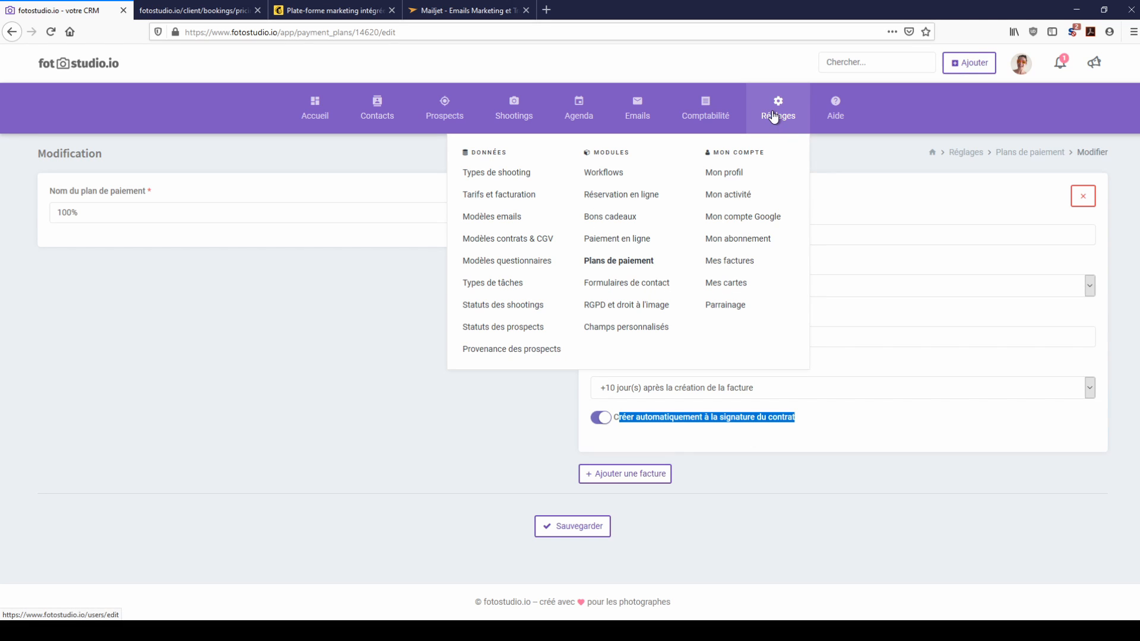
{"action": "left_click", "coordinate": [486, 173]}
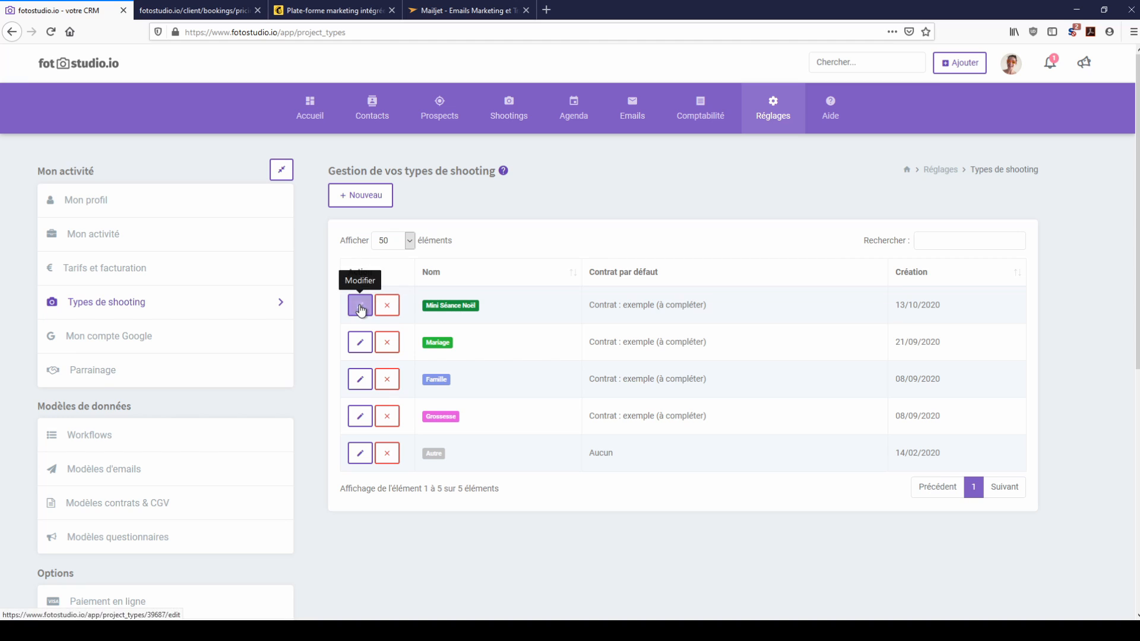
{"action": "left_click", "coordinate": [360, 306]}
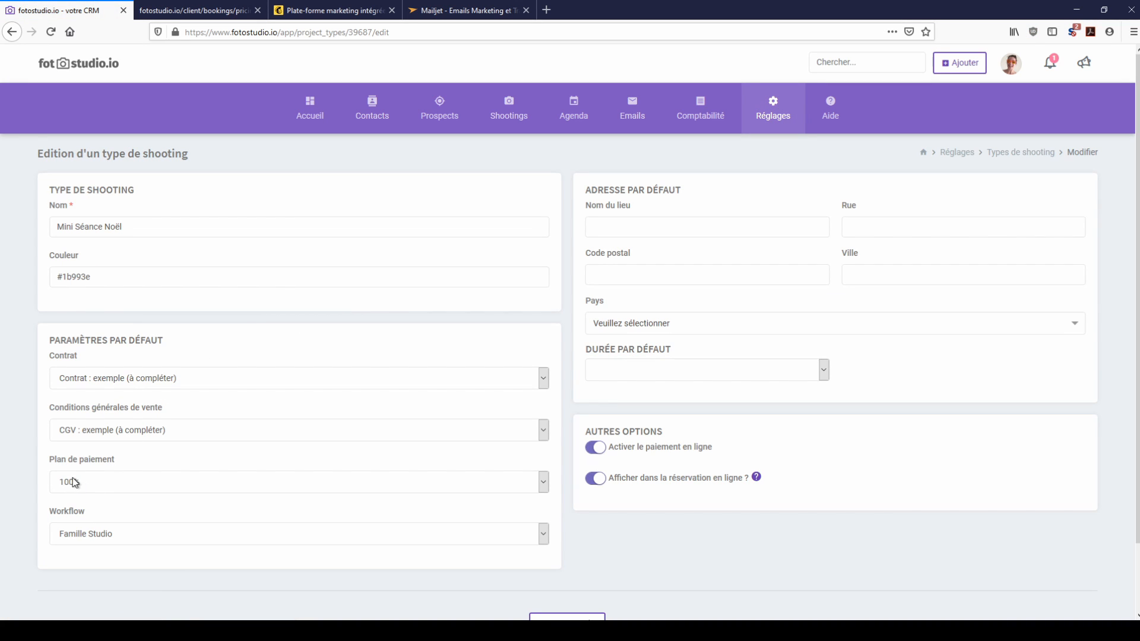
{"action": "mouse_move", "coordinate": [753, 114]}
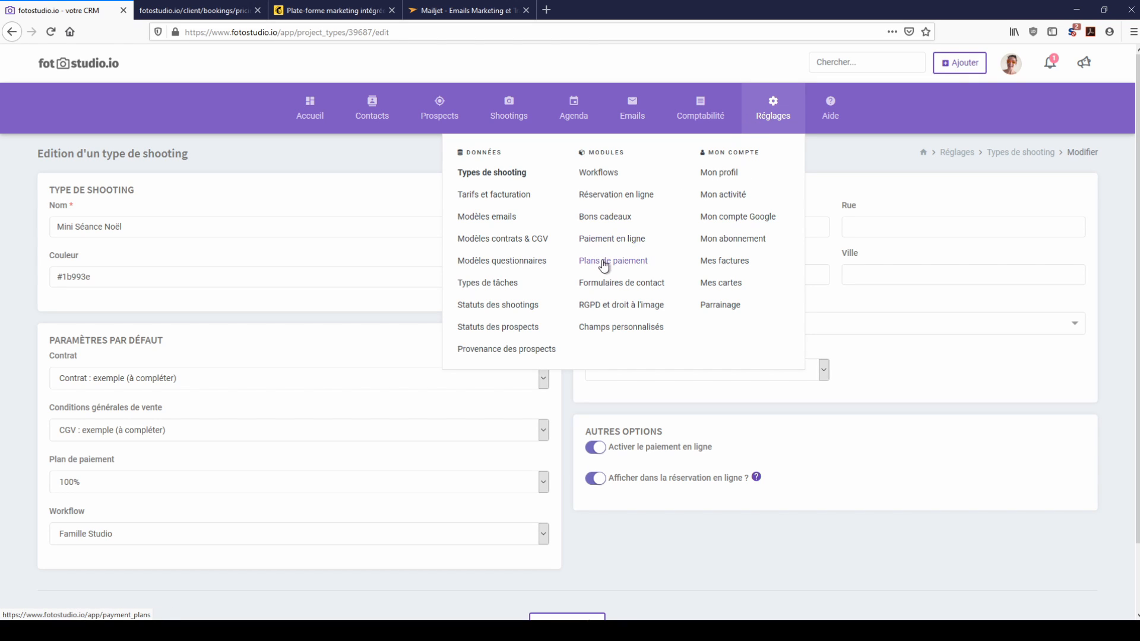
Step: Keep automatic invoice creation at contract signature enabled on the 100% plan
{"action": "left_click", "coordinate": [604, 266]}
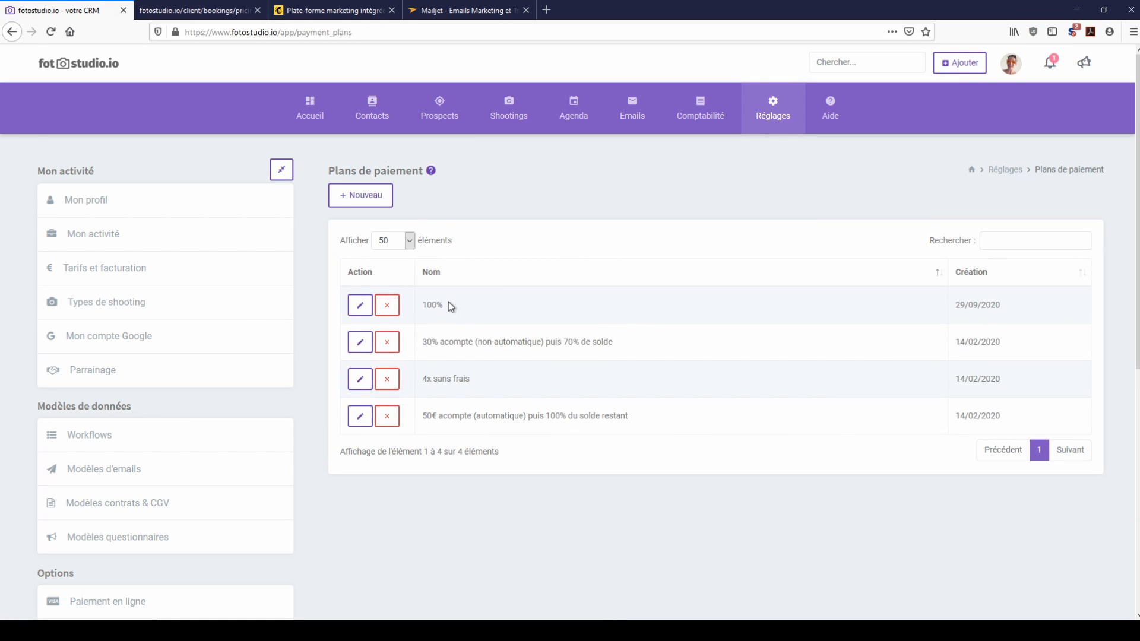
{"action": "left_click", "coordinate": [360, 305]}
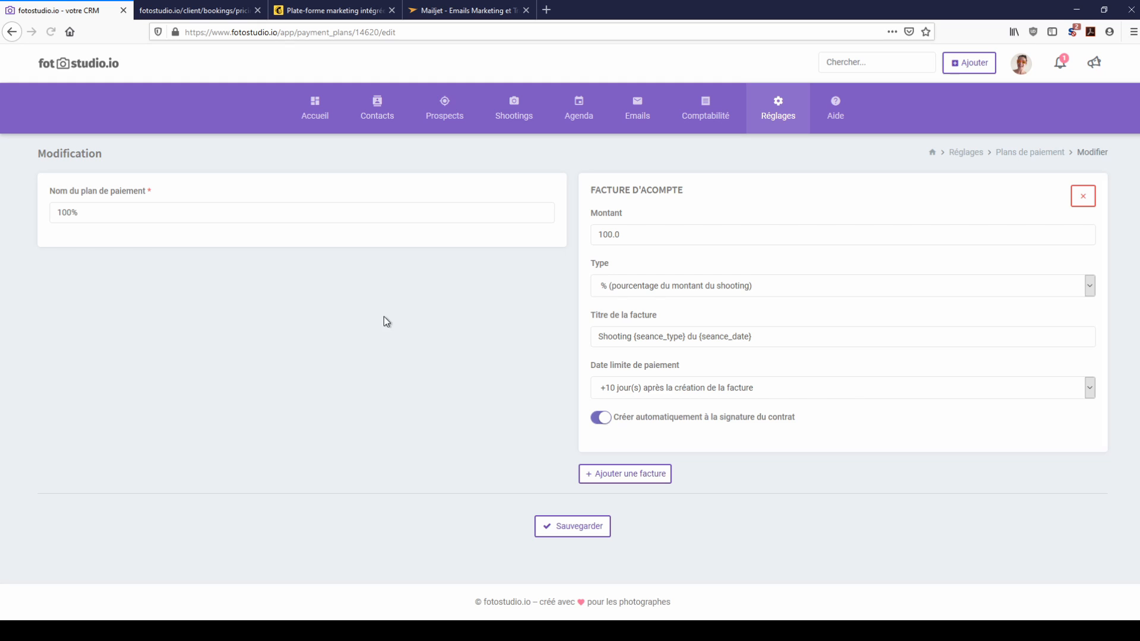
{"action": "left_click", "coordinate": [603, 419]}
{"action": "left_click", "coordinate": [604, 419]}
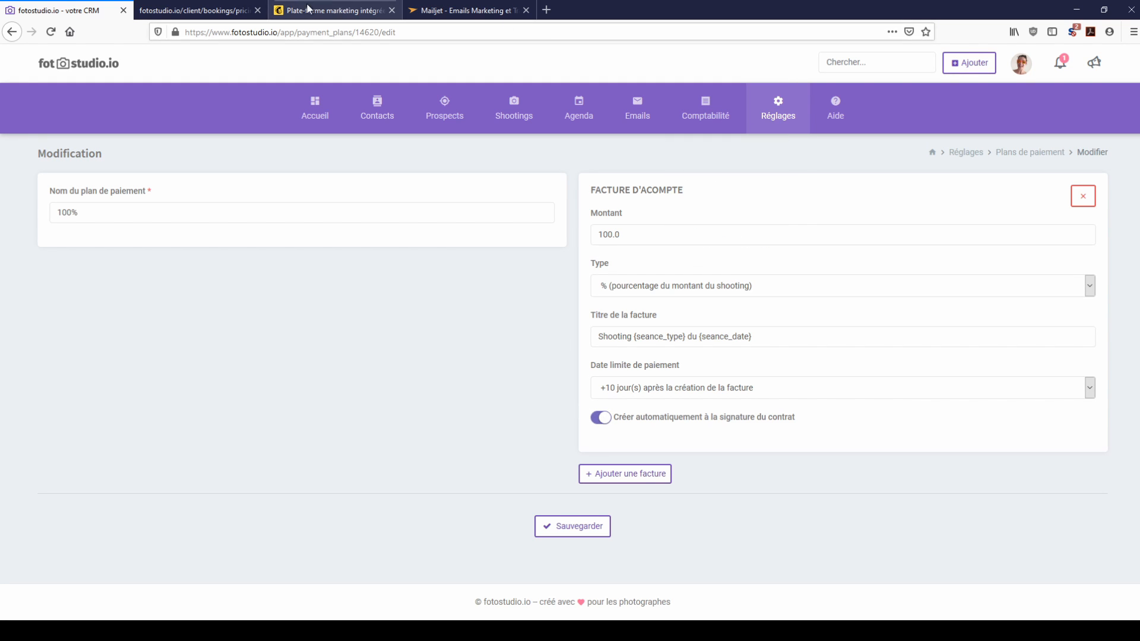
{"action": "left_click", "coordinate": [223, 12]}
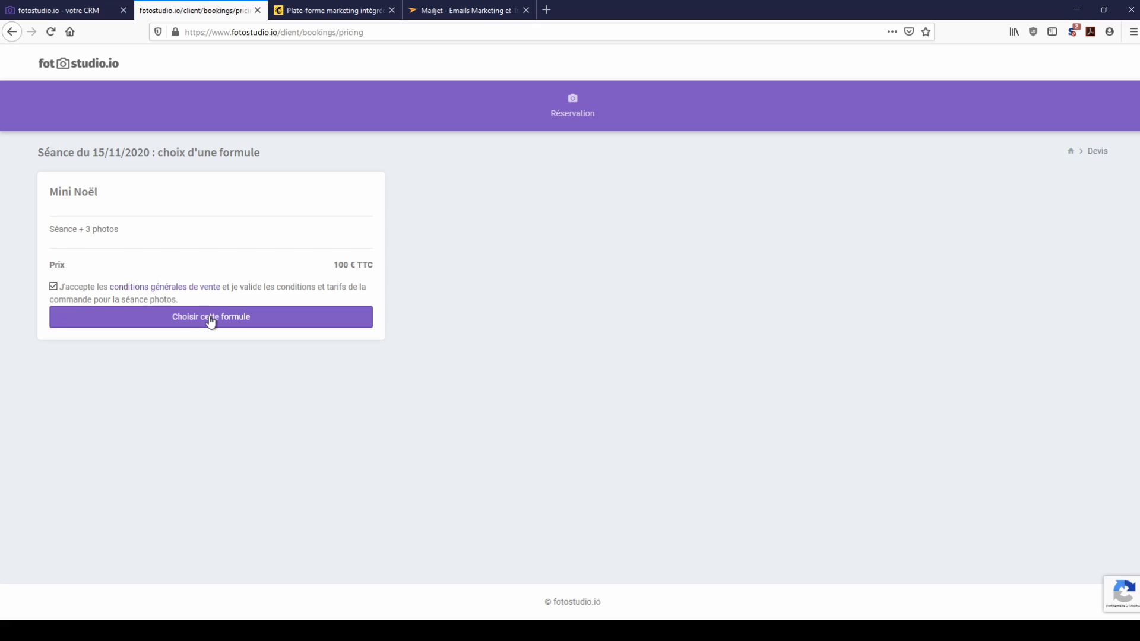
Step: Choose the Mini Noël package and enter the client's last name, e-mail and phone number
{"action": "left_click", "coordinate": [212, 319]}
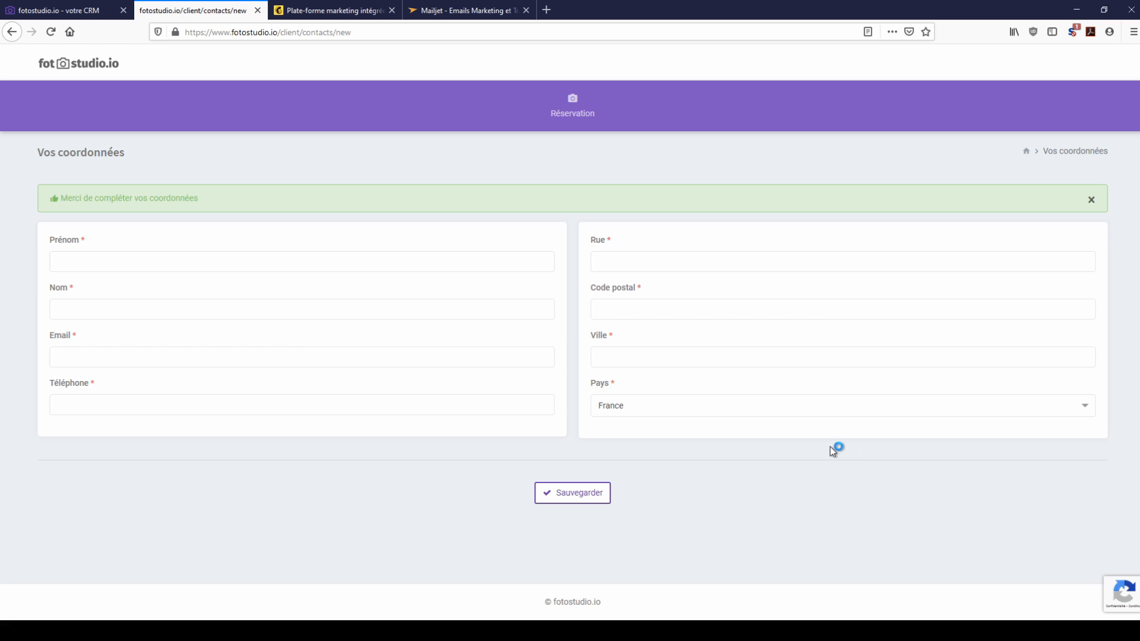
{"action": "left_click", "coordinate": [224, 264]}
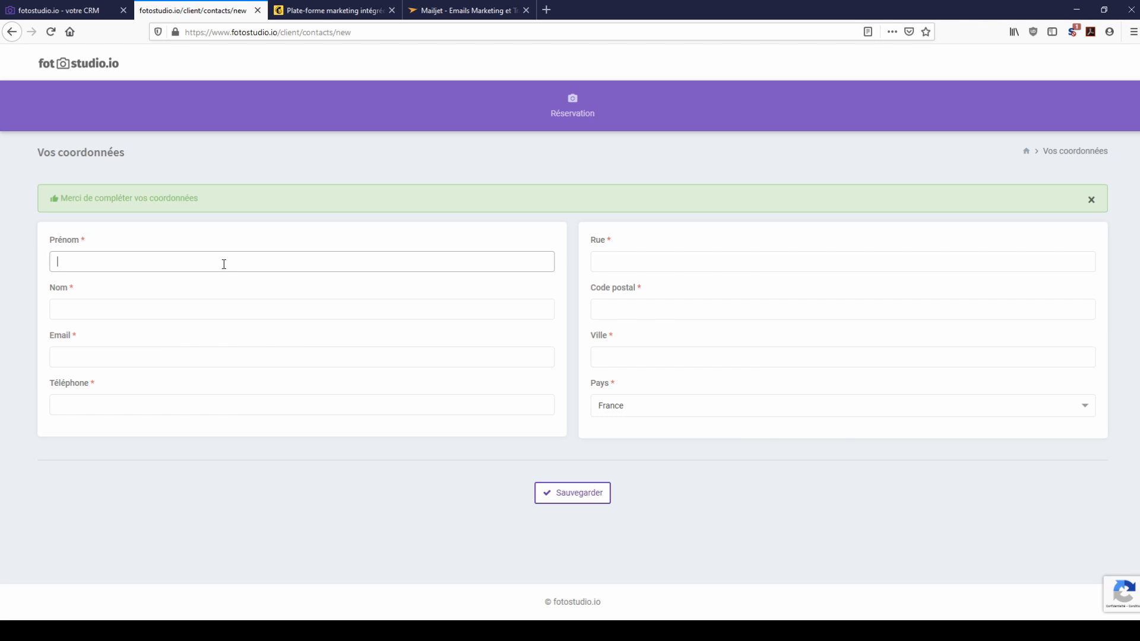
{"action": "key", "text": "Tab"}
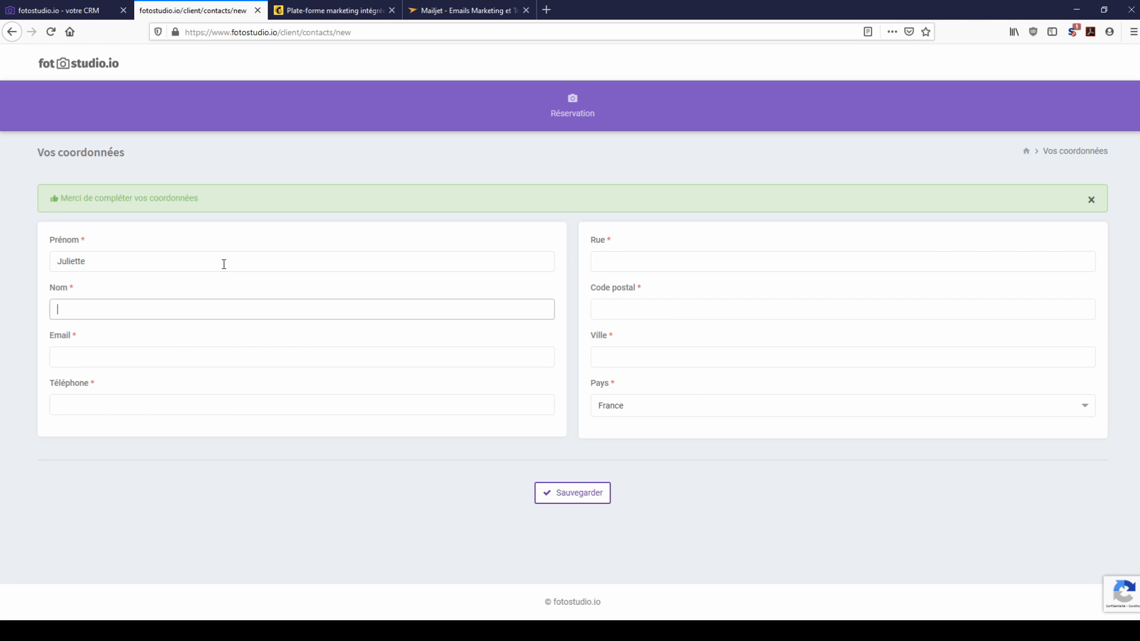
{"action": "type", "text": "Dupont"}
{"action": "key", "text": "Tab"}
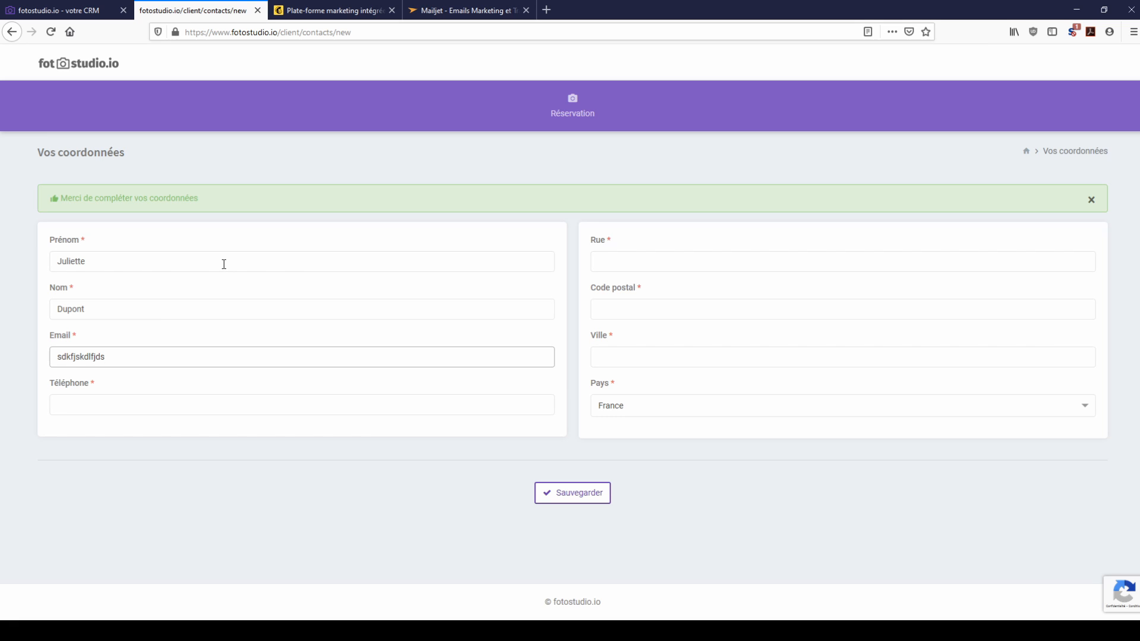
{"action": "key", "text": "Tab"}
{"action": "type", "text": "54544"}
Step: Fill in the client's street, postal code and city and submit the details
{"action": "key", "text": "Tab"}
{"action": "type", "text": "54"}
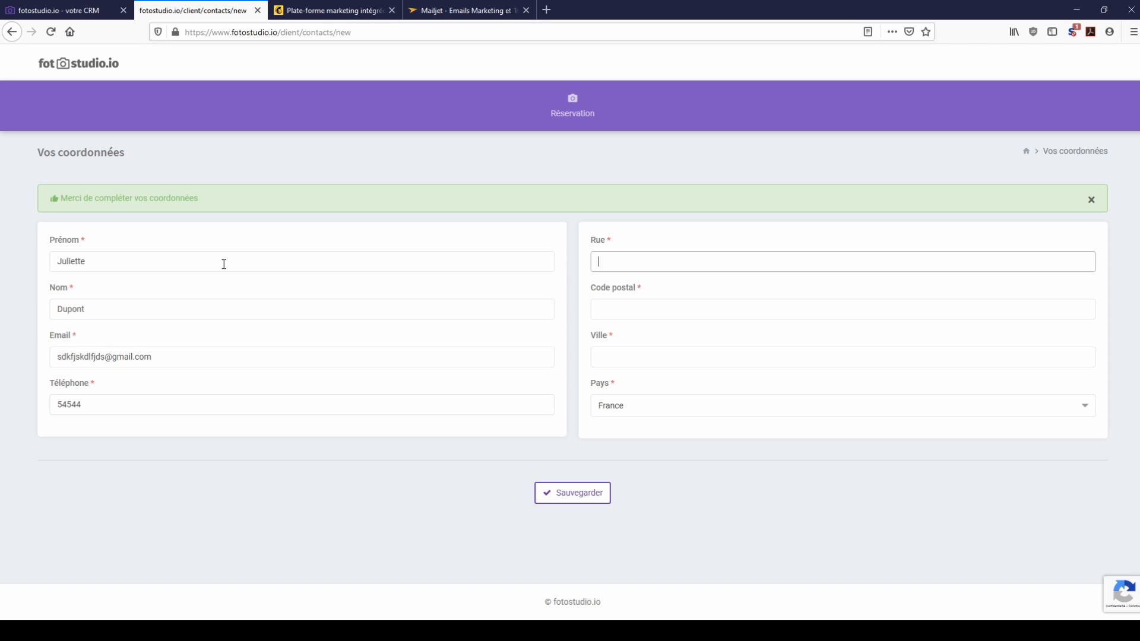
{"action": "key", "text": "Tab"}
{"action": "type", "text": "45"}
{"action": "key", "text": "Tab"}
{"action": "type", "text": "4"}
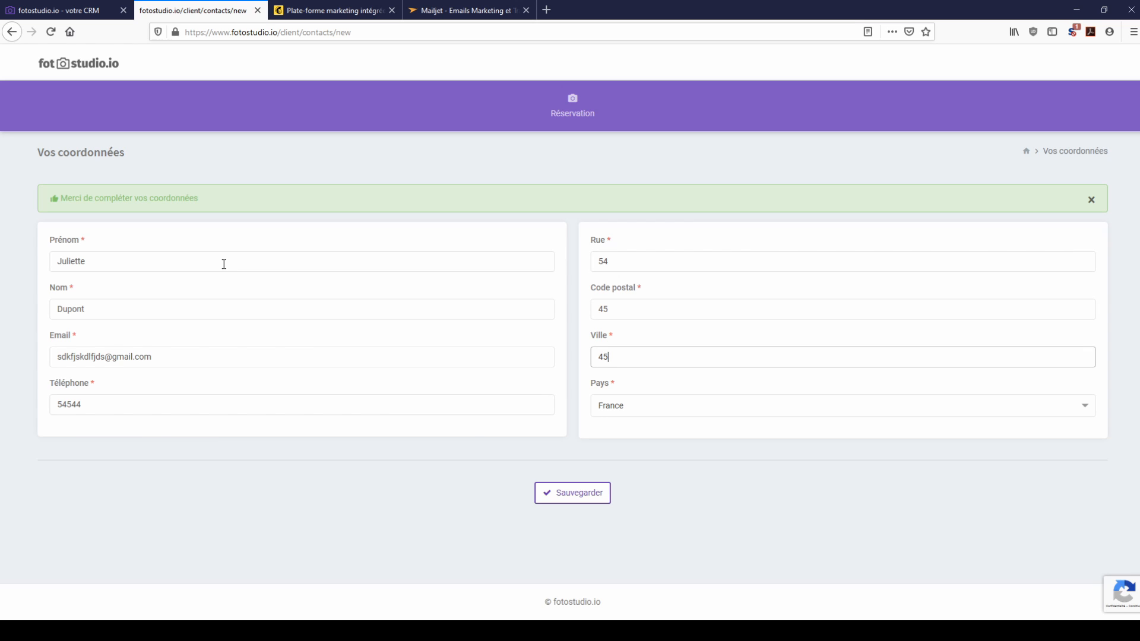
{"action": "left_click", "coordinate": [581, 499]}
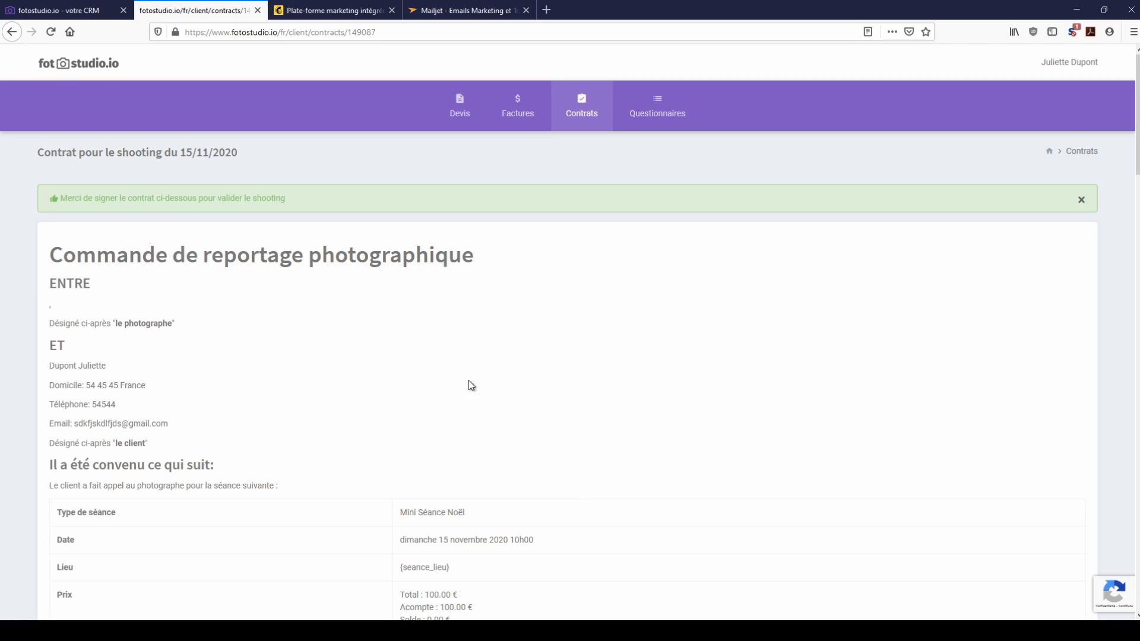
Step: Draw a signature at the bottom of the Mini Séance Noël contract and send it
{"action": "scroll", "coordinate": [458, 333], "scroll_direction": "down", "scroll_amount": 20}
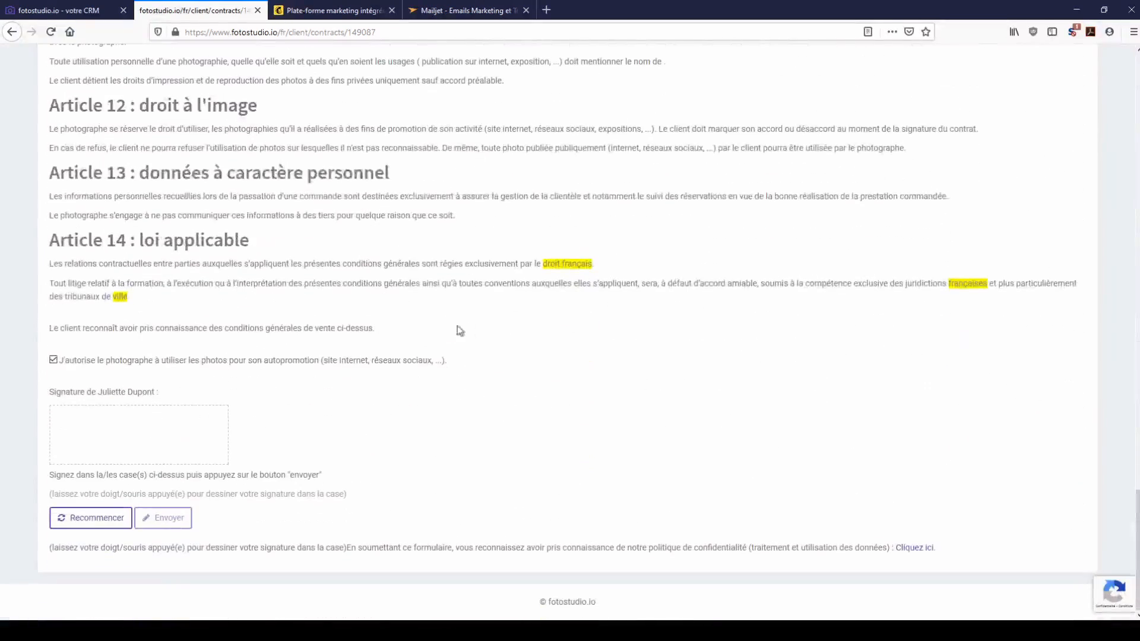
{"action": "mouse_move", "coordinate": [158, 407]}
{"action": "left_mouse_down"}
{"action": "mouse_move", "coordinate": [107, 431]}
{"action": "mouse_move", "coordinate": [200, 429]}
{"action": "mouse_move", "coordinate": [105, 440]}
{"action": "left_mouse_up"}
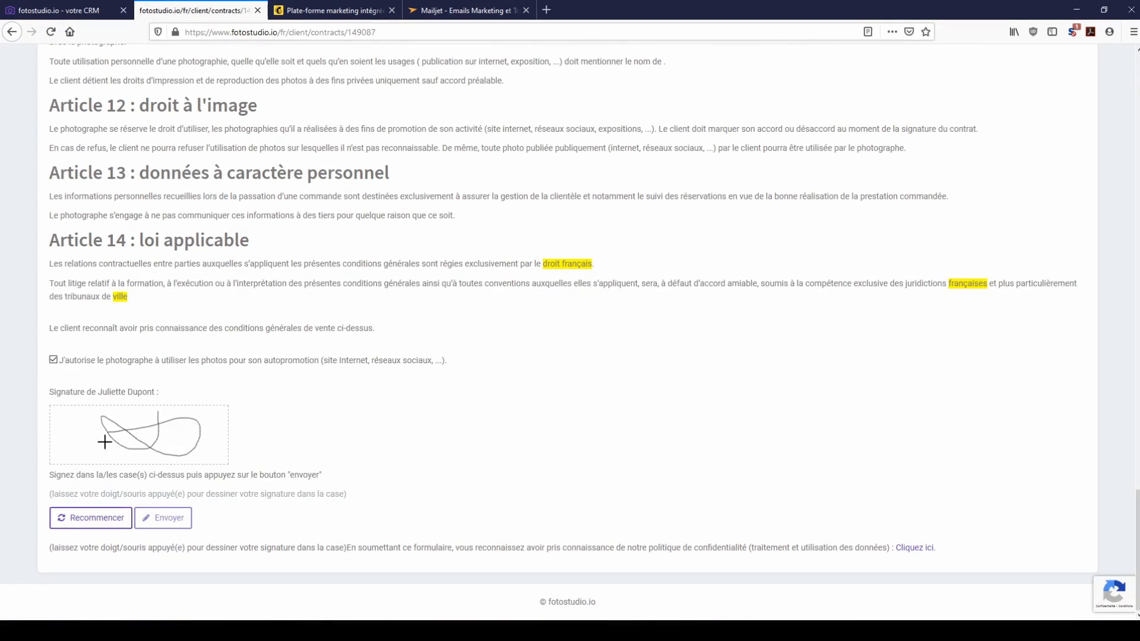
{"action": "left_click", "coordinate": [185, 528]}
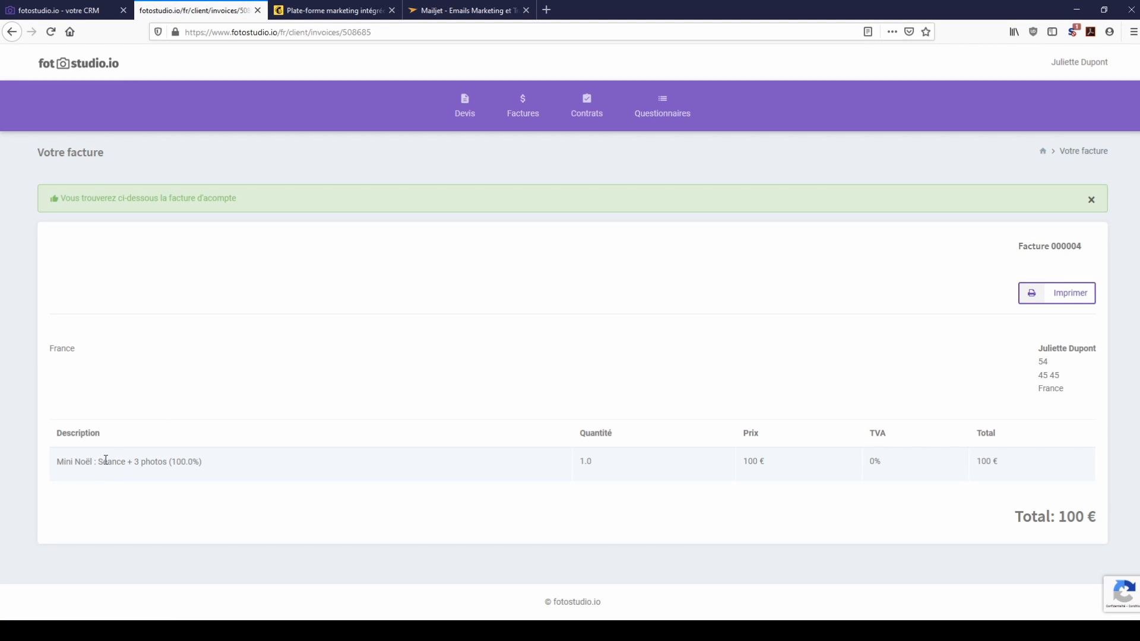
Step: Check the invoice's 'Séance + 3 photos' line and 100 € total, then return to the CRM
{"action": "left_click_drag", "start_coordinate": [105, 460], "coordinate": [211, 470]}
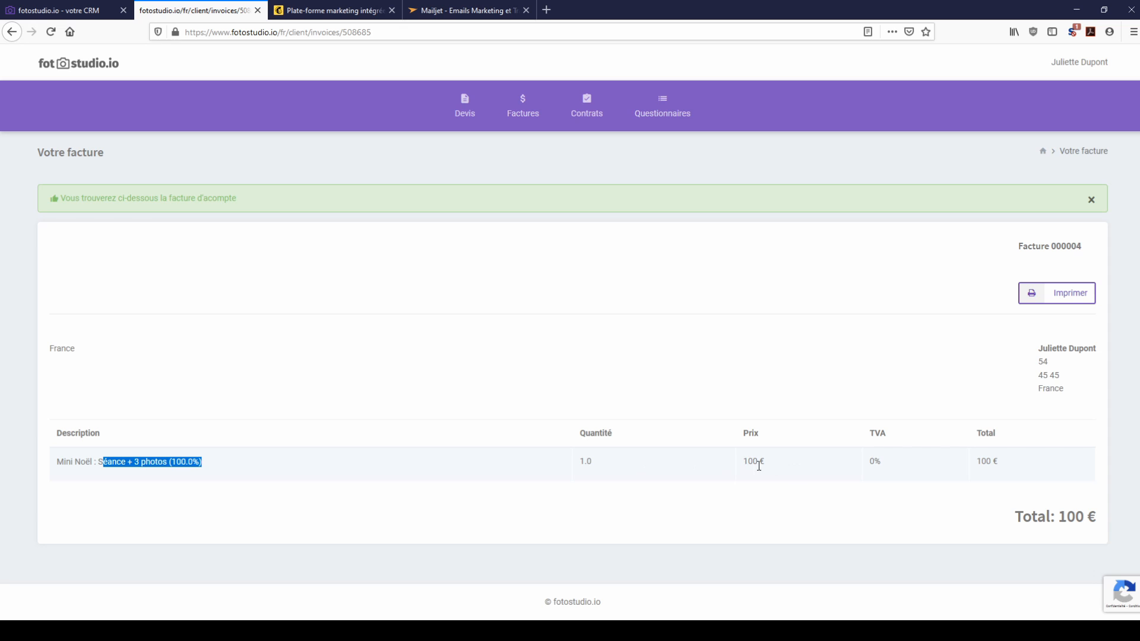
{"action": "left_click_drag", "start_coordinate": [1034, 514], "coordinate": [1115, 529]}
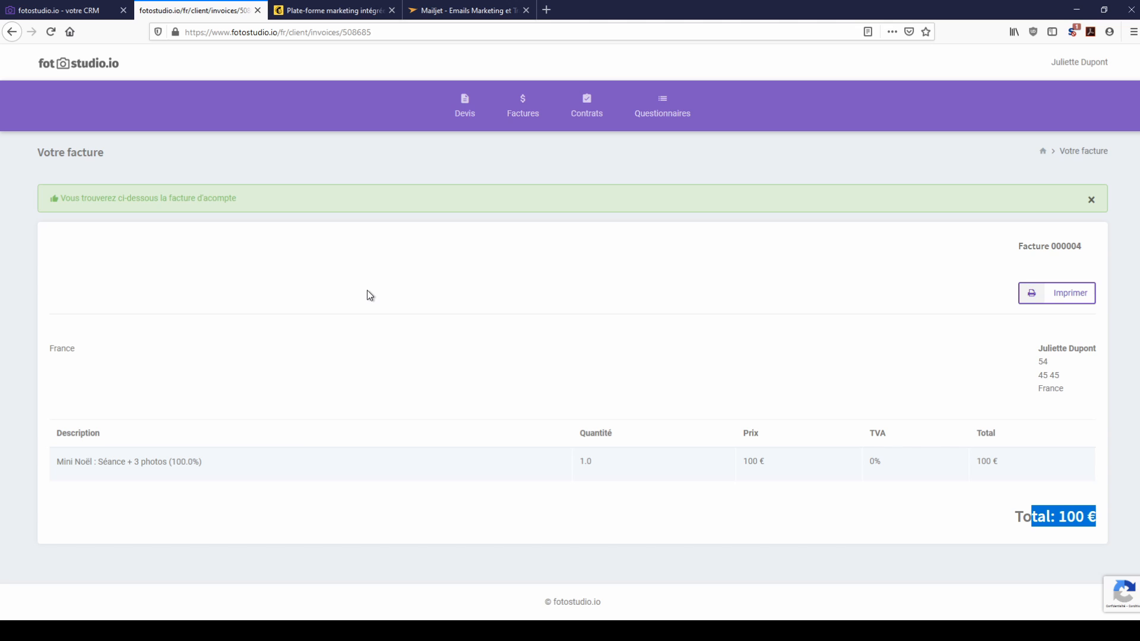
{"action": "left_click", "coordinate": [78, 12]}
Step: Glance at the online payment settings, then return to the client's Facture 000004 for 100 €
{"action": "mouse_move", "coordinate": [720, 126]}
{"action": "mouse_move", "coordinate": [781, 119]}
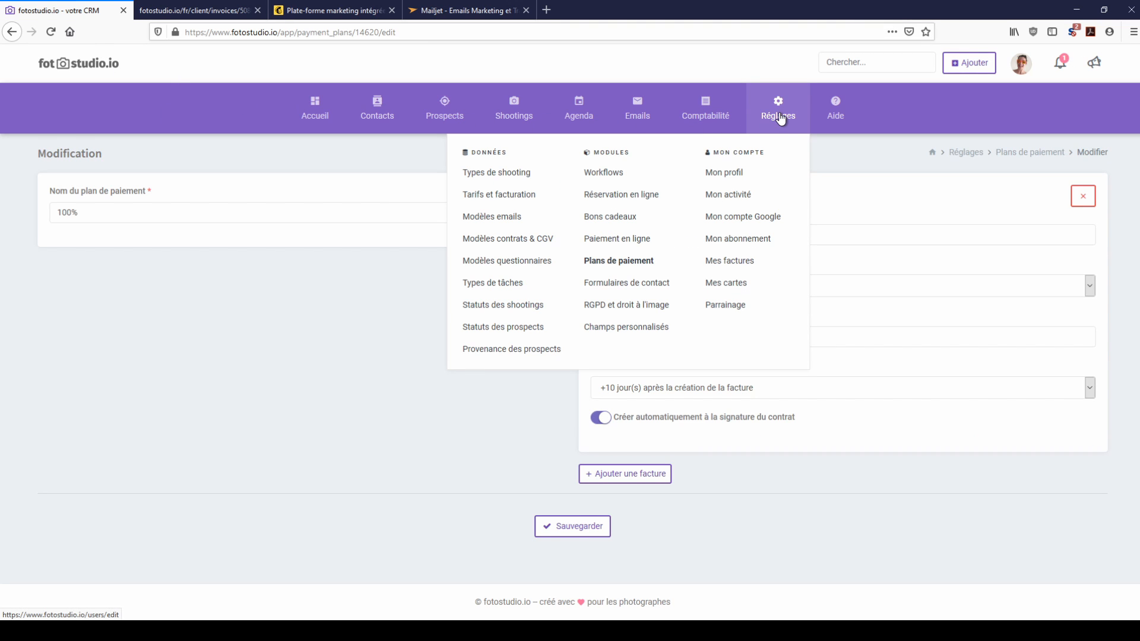
{"action": "left_click", "coordinate": [618, 239]}
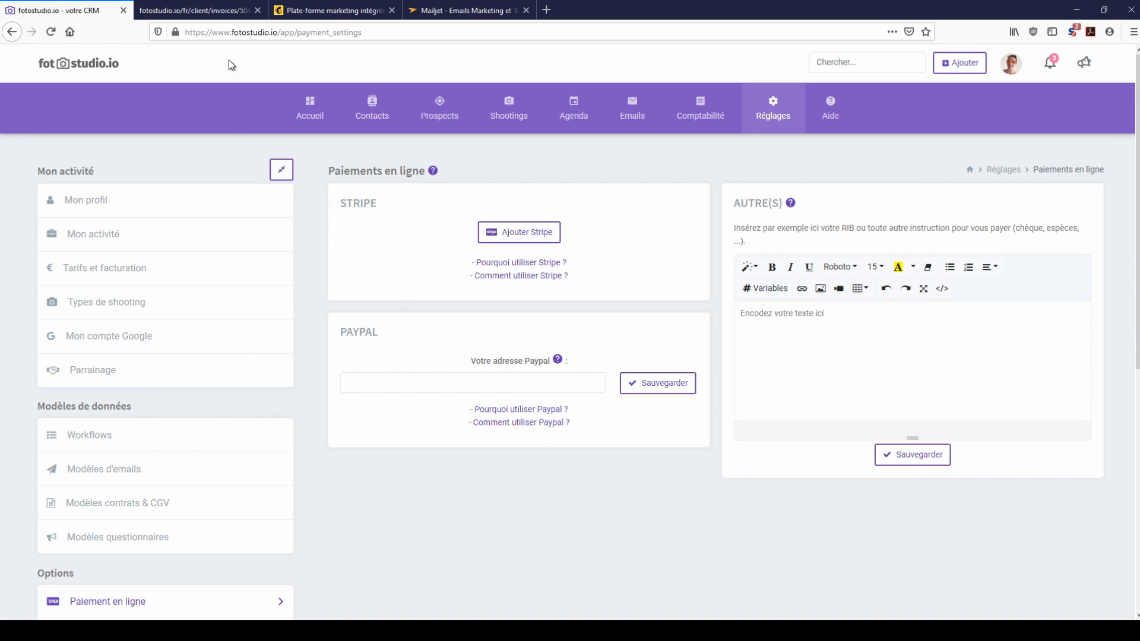
{"action": "left_click", "coordinate": [231, 11]}
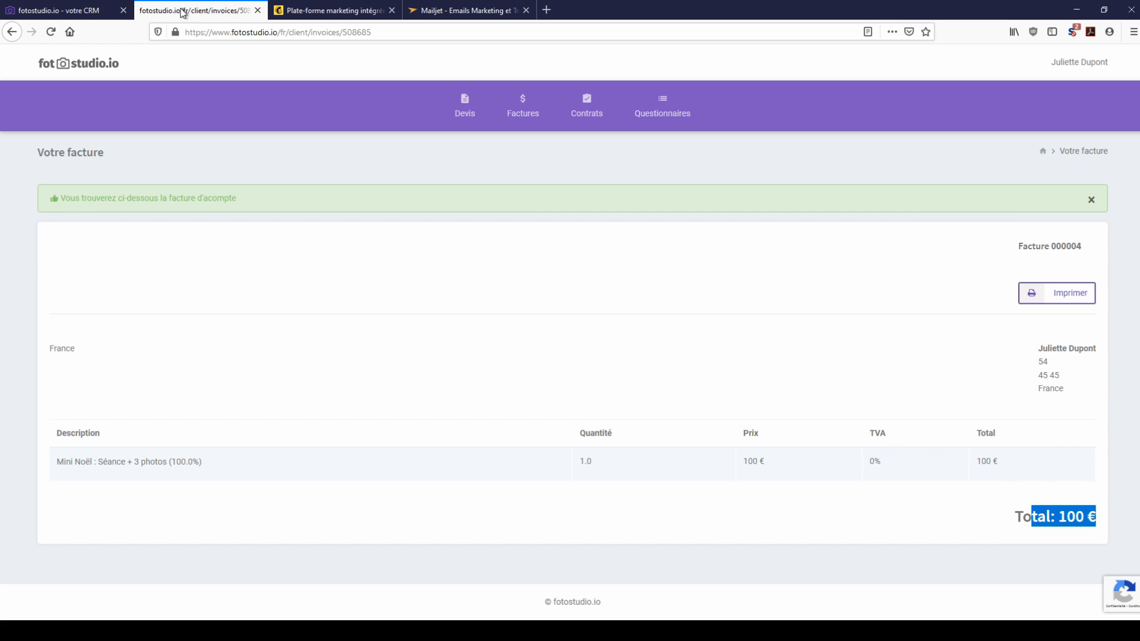
Step: View the Mailchimp and Mailjet sites, then return to the fotostudio.io CRM
{"action": "left_click", "coordinate": [326, 12]}
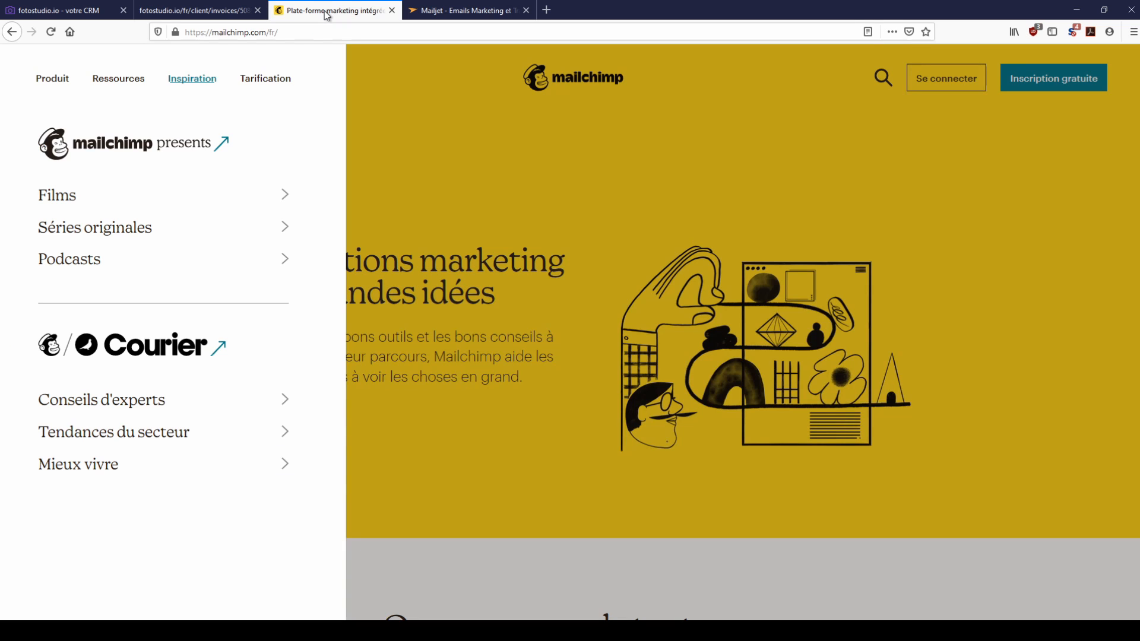
{"action": "left_click", "coordinate": [484, 11]}
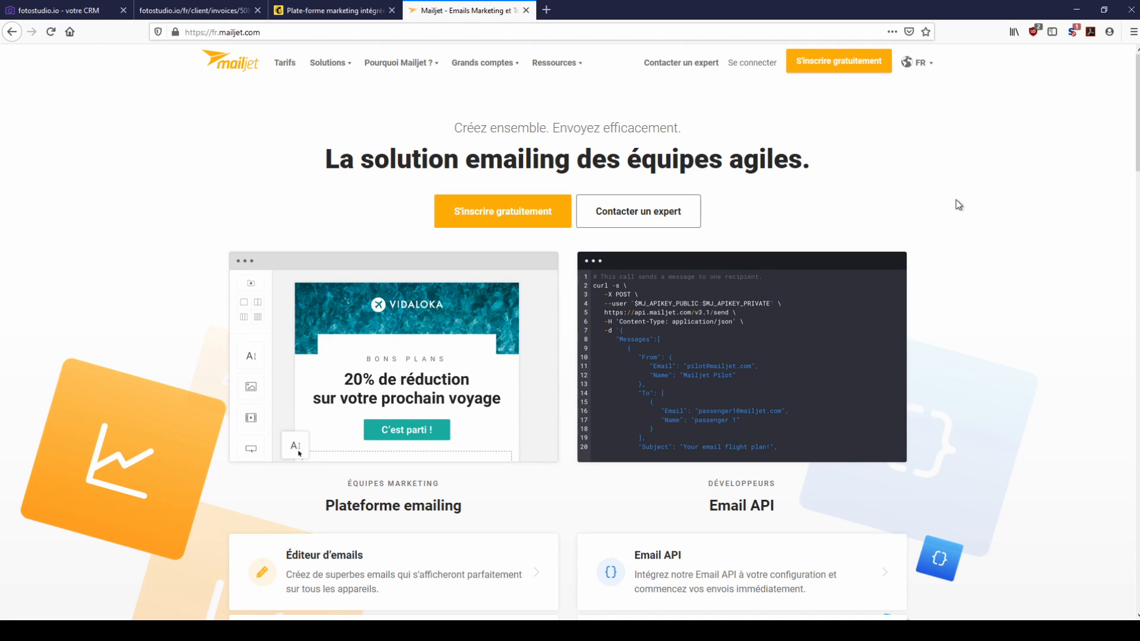
{"action": "left_click", "coordinate": [53, 10]}
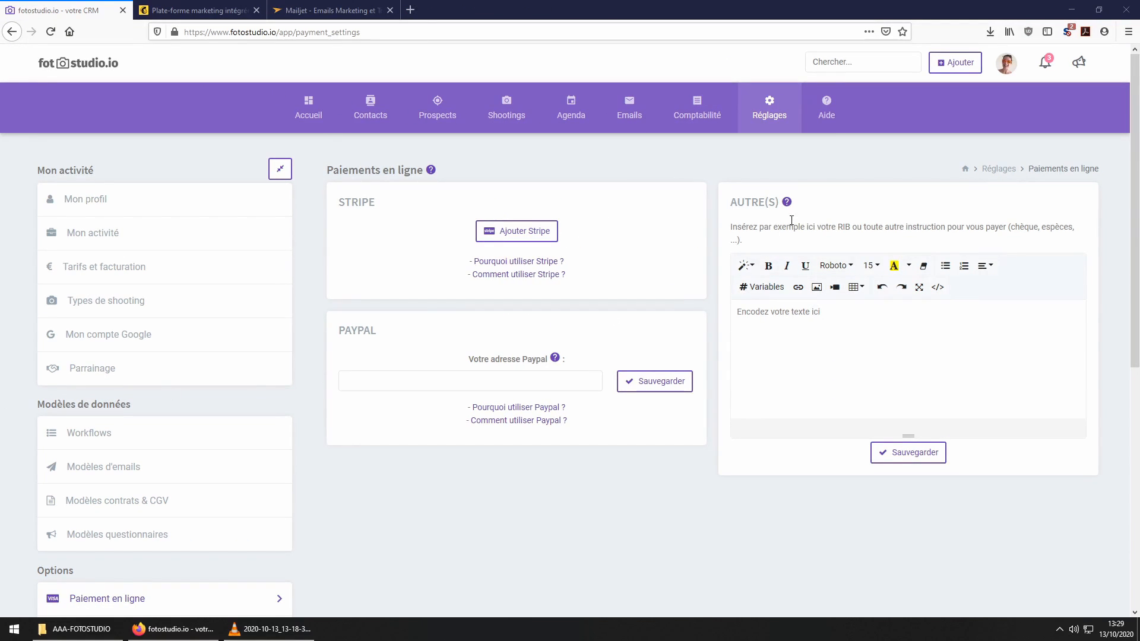
Step: Export the contacts as export-contacts-13102020.xls and open the download in OpenOffice Calc
{"action": "left_click", "coordinate": [374, 113]}
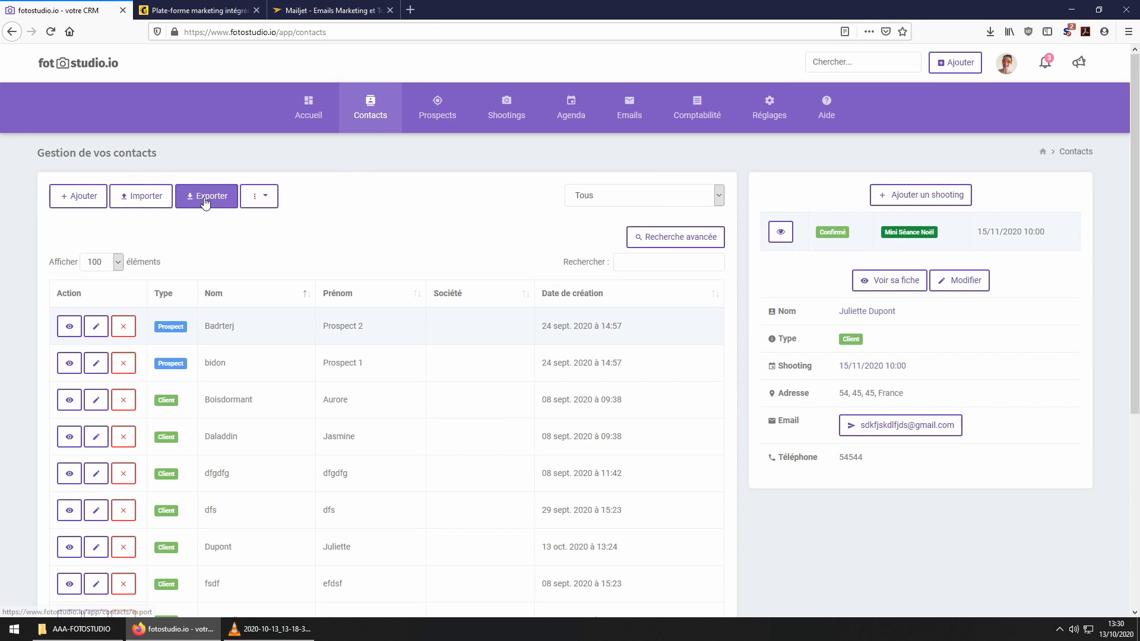
{"action": "left_click", "coordinate": [205, 199]}
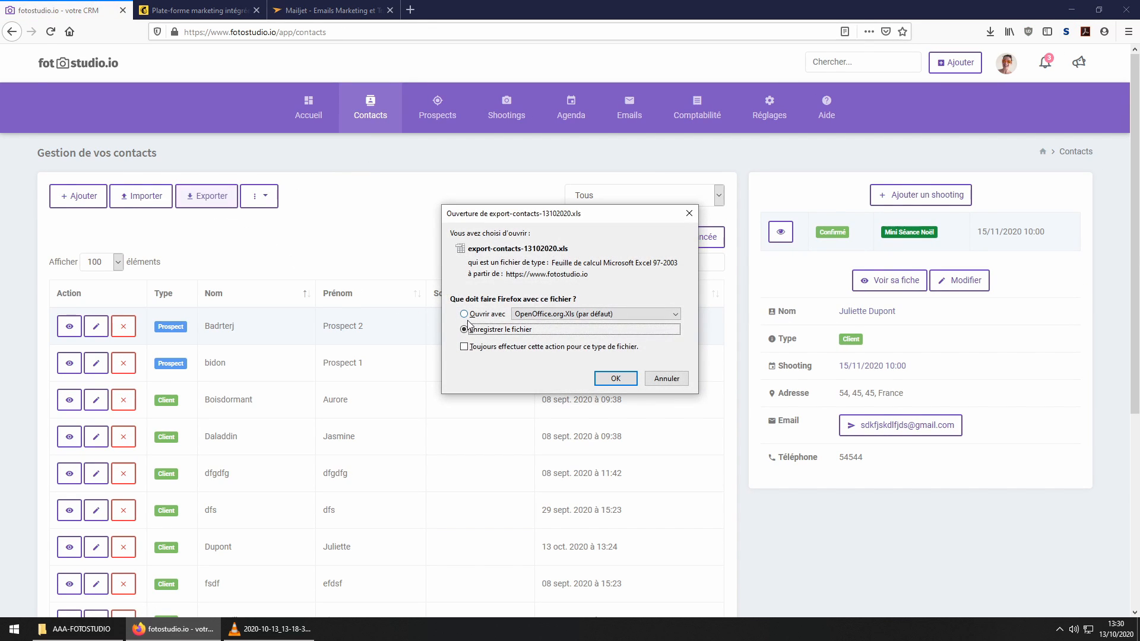
{"action": "left_click", "coordinate": [606, 380]}
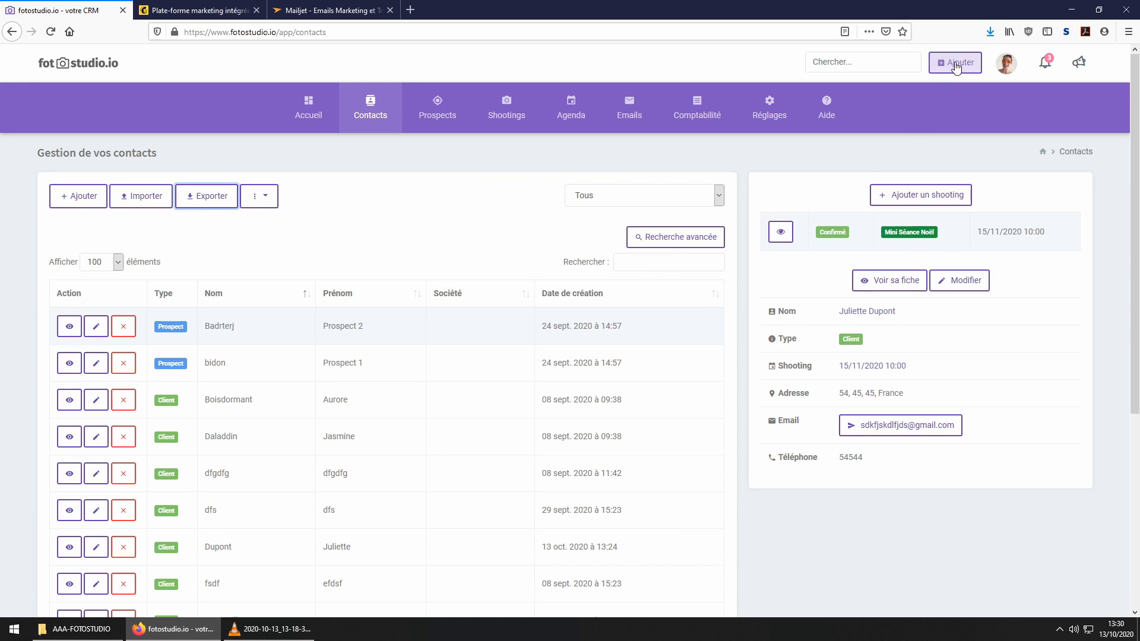
{"action": "left_click", "coordinate": [987, 33]}
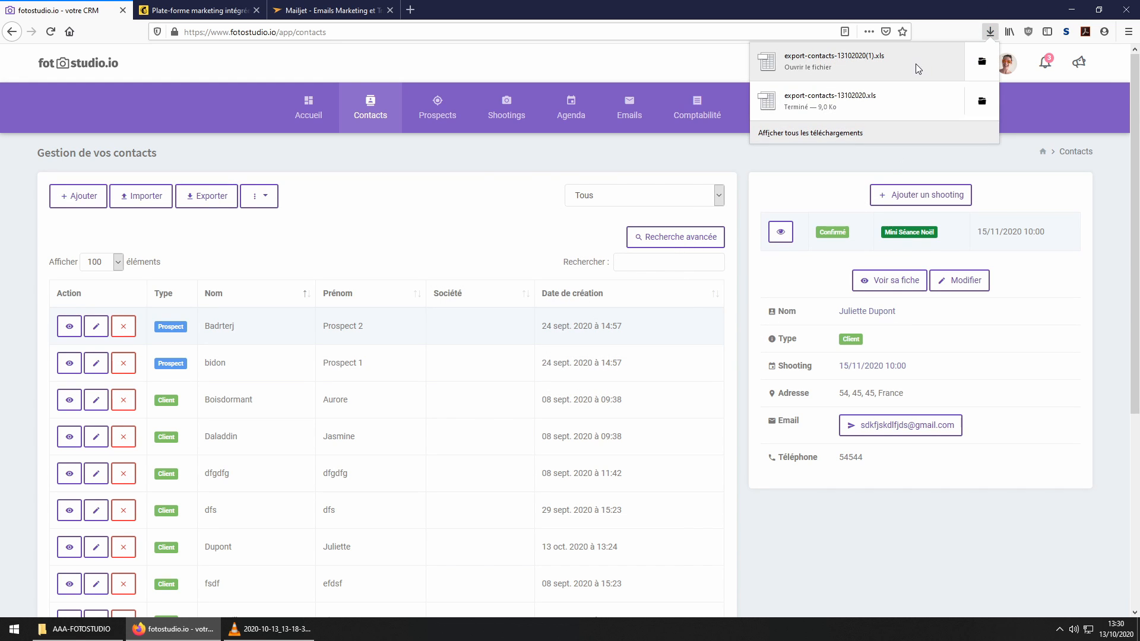
{"action": "left_click", "coordinate": [917, 65]}
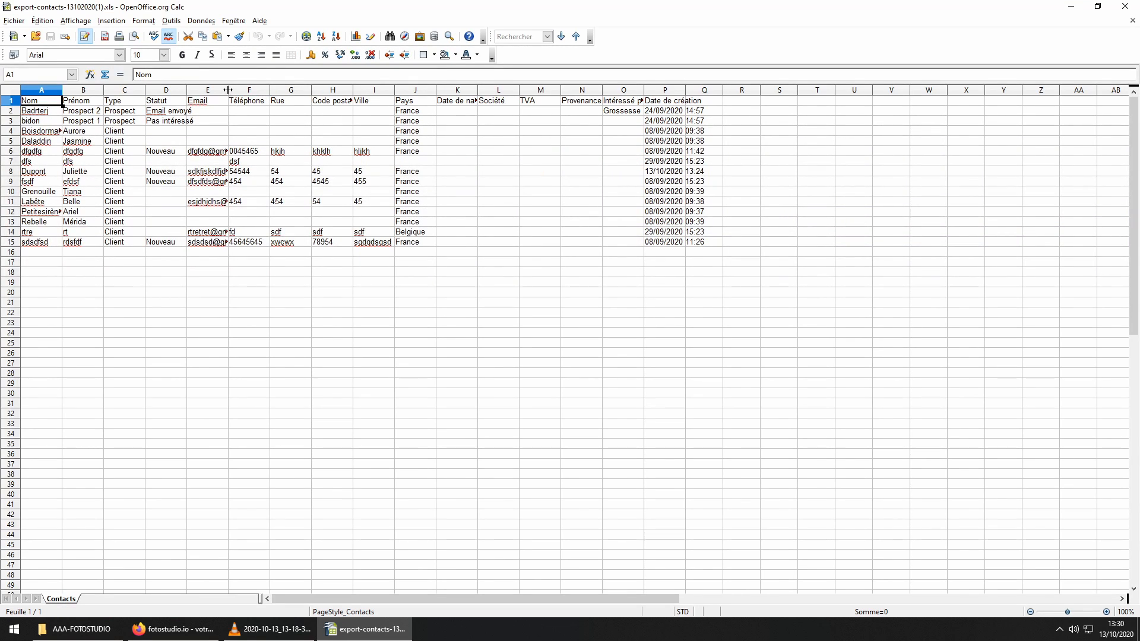
Step: Widen the Email column, select addresses E5:E21, then bring up Mailchimp in Firefox
{"action": "left_click_drag", "start_coordinate": [228, 90], "coordinate": [344, 90]}
{"action": "left_click_drag", "start_coordinate": [236, 303], "coordinate": [254, 146]}
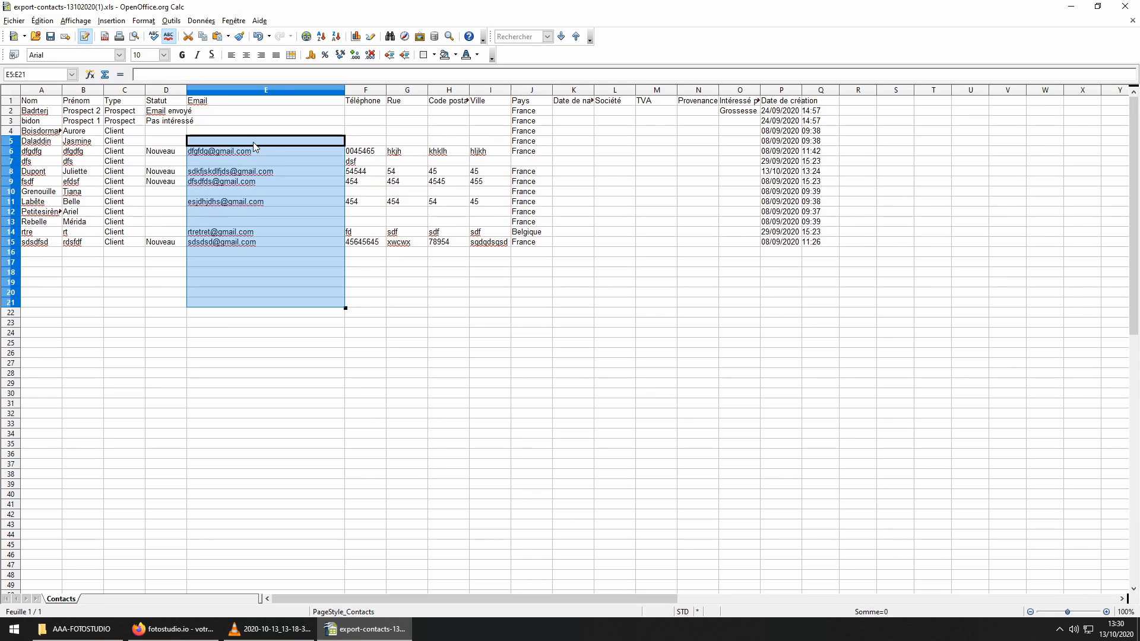
{"action": "left_click", "coordinate": [169, 629]}
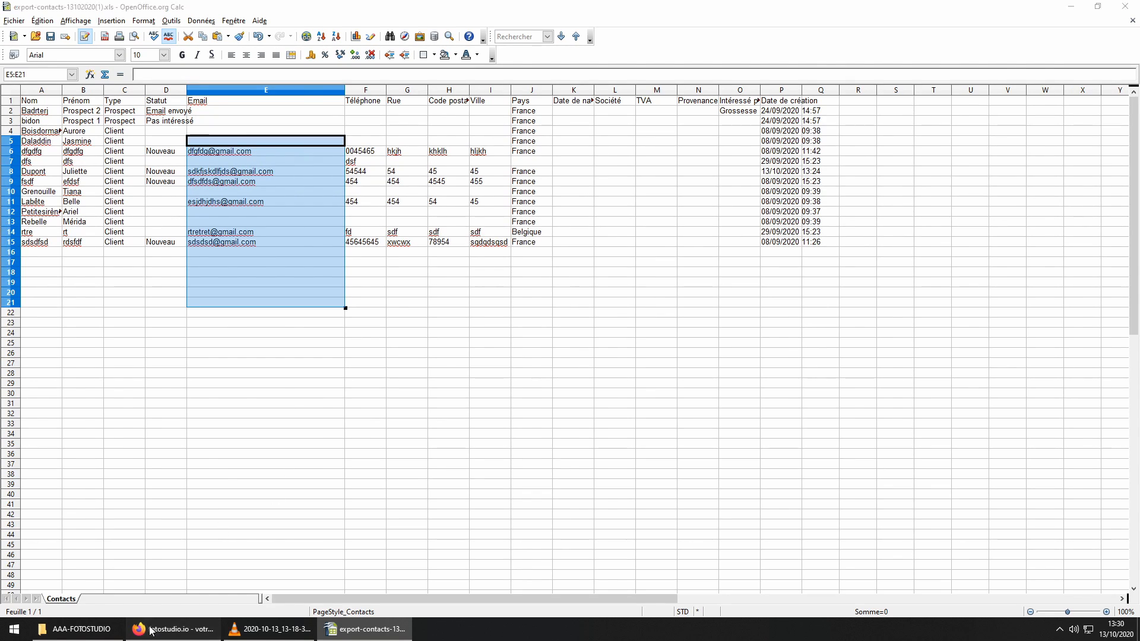
{"action": "left_click", "coordinate": [196, 10]}
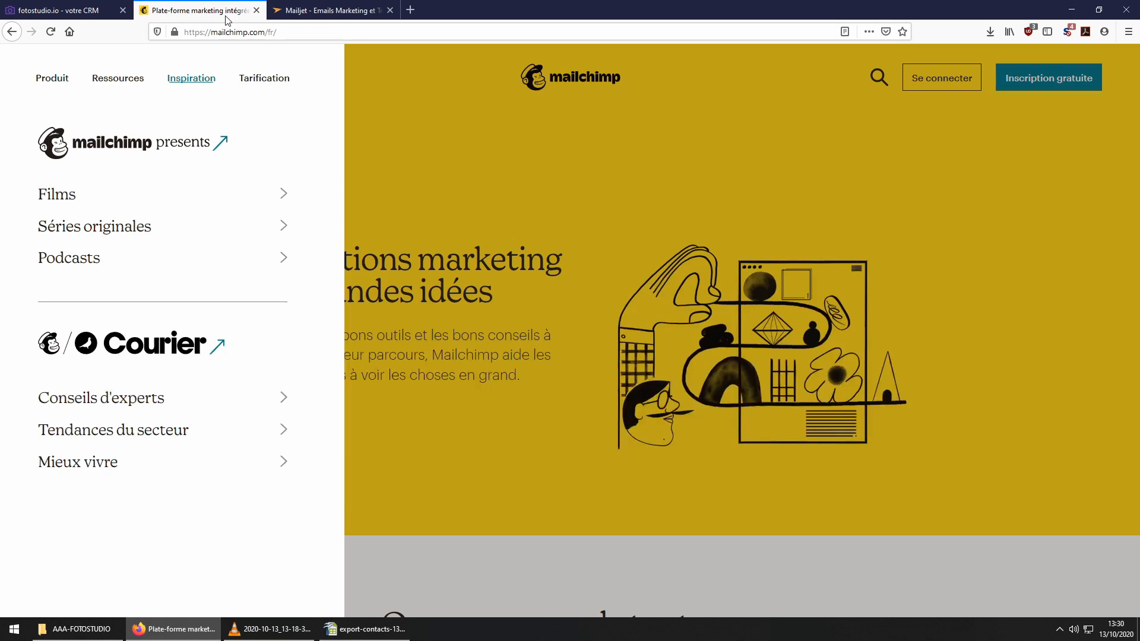
Step: Switch to the Mailjet site, briefly check the contacts spreadsheet, and return to Mailjet
{"action": "left_click", "coordinate": [315, 11]}
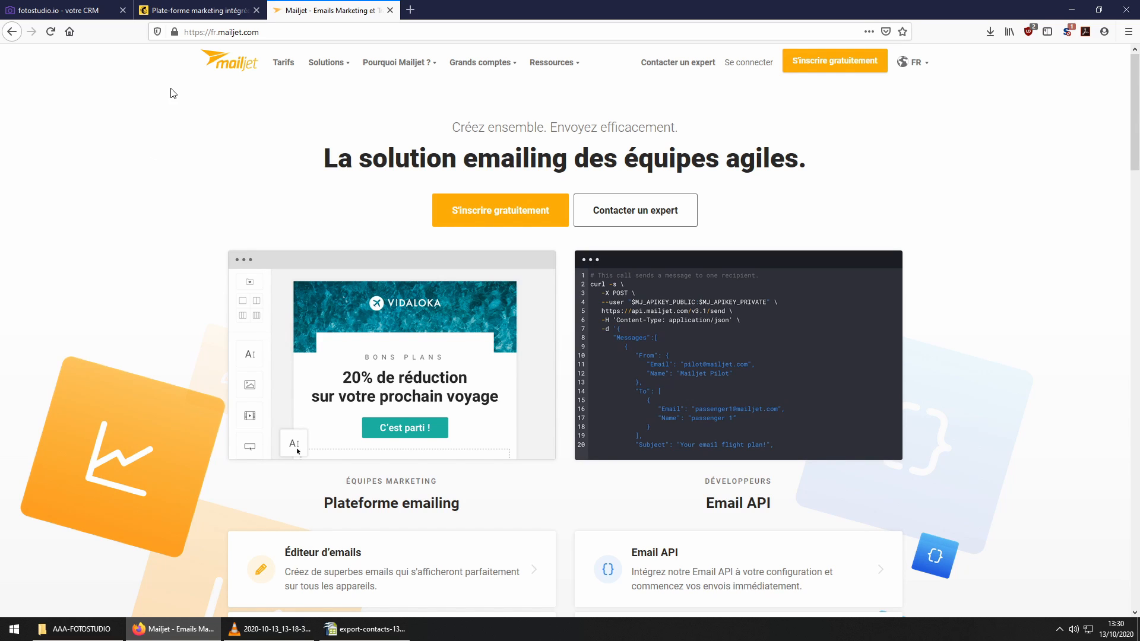
{"action": "left_click", "coordinate": [372, 629]}
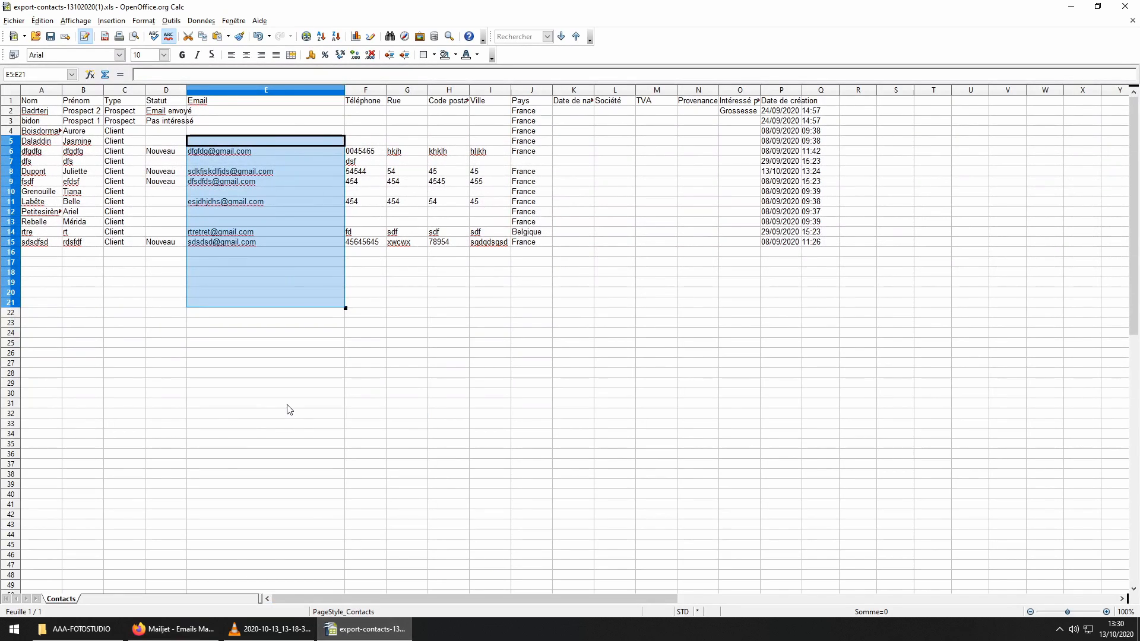
{"action": "left_click", "coordinate": [172, 628]}
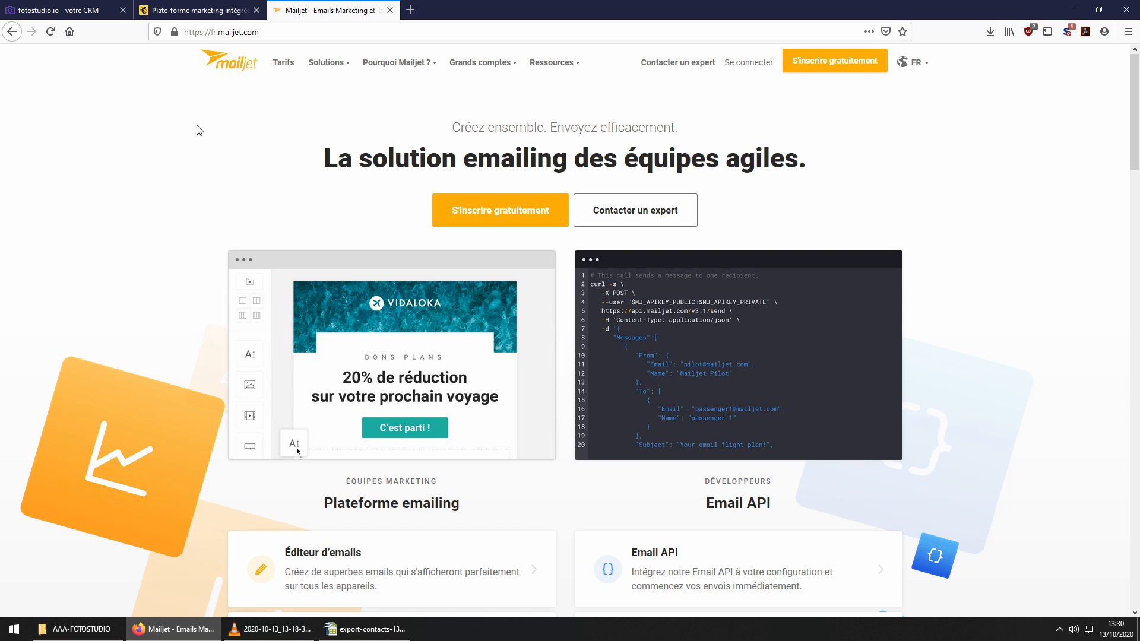
Step: In the online booking settings, set the booking link to Mini Séance Noël and display its public page
{"action": "left_click", "coordinate": [93, 10]}
{"action": "mouse_move", "coordinate": [769, 104]}
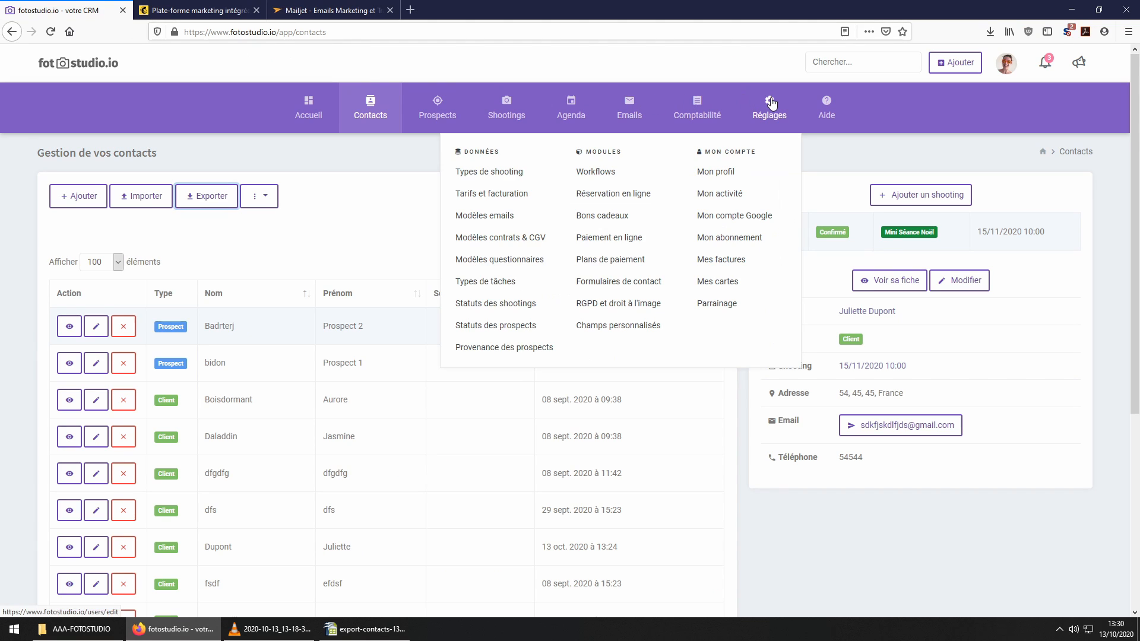
{"action": "left_click", "coordinate": [630, 196]}
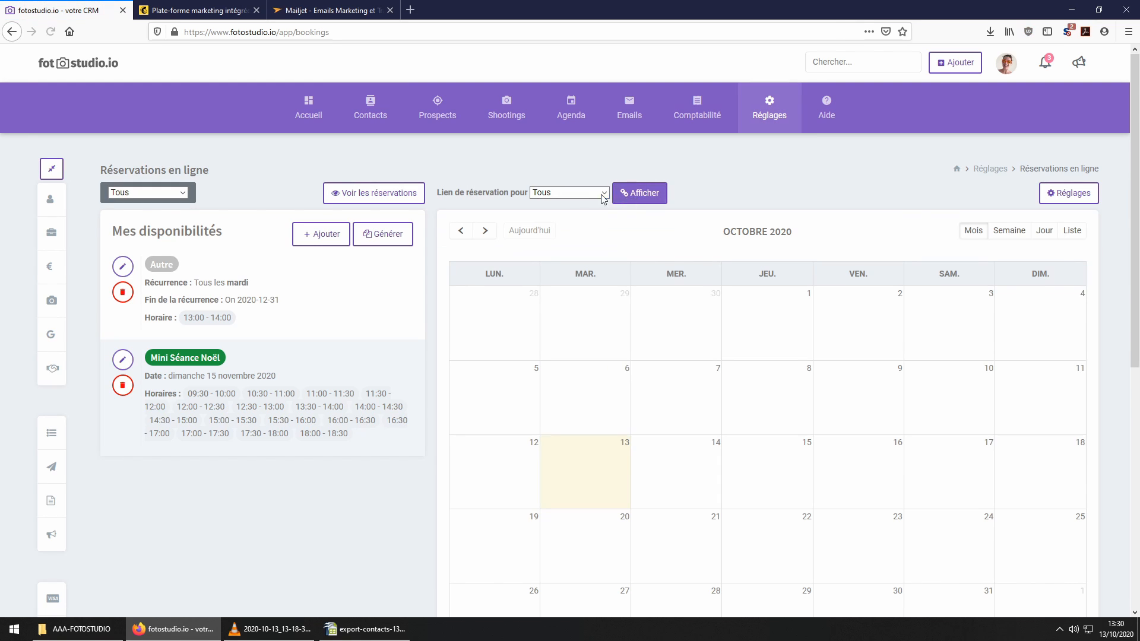
{"action": "left_click", "coordinate": [601, 194]}
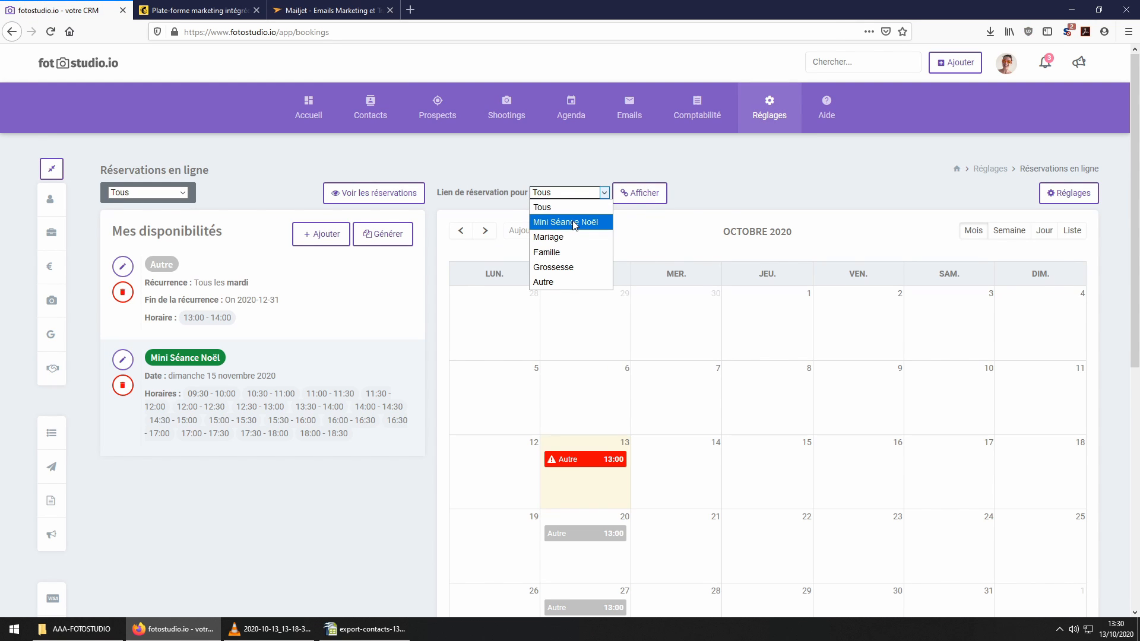
{"action": "left_click", "coordinate": [573, 223]}
{"action": "left_click", "coordinate": [631, 199]}
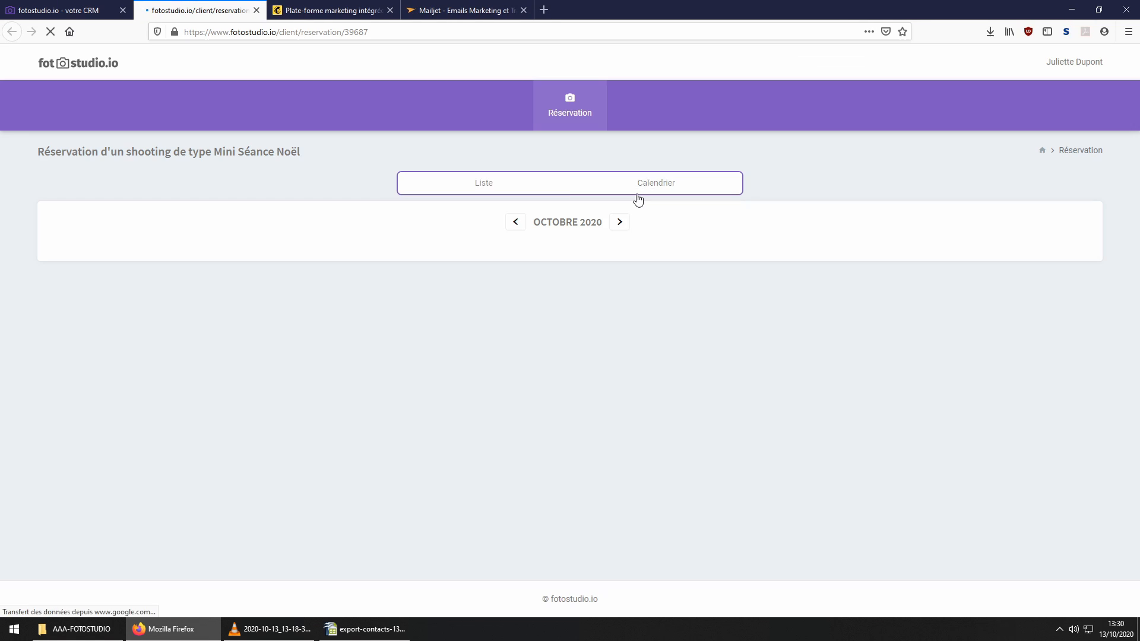
Step: Check the booking page's web address and 15 November 2020 slots, then return to the CRM
{"action": "left_click", "coordinate": [380, 31]}
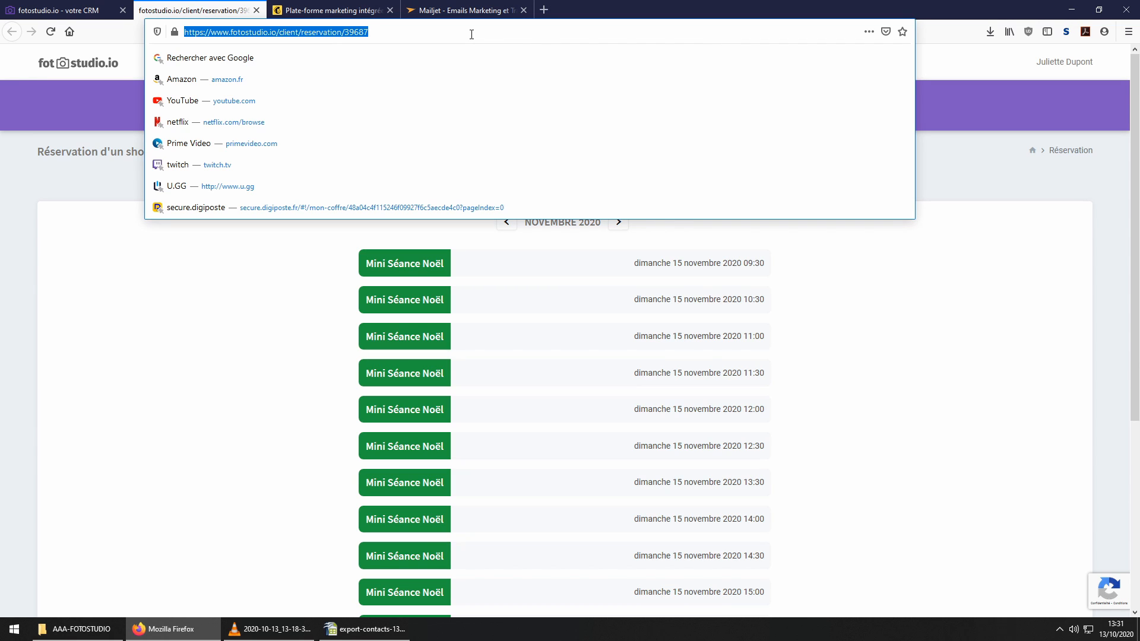
{"action": "left_click", "coordinate": [109, 188]}
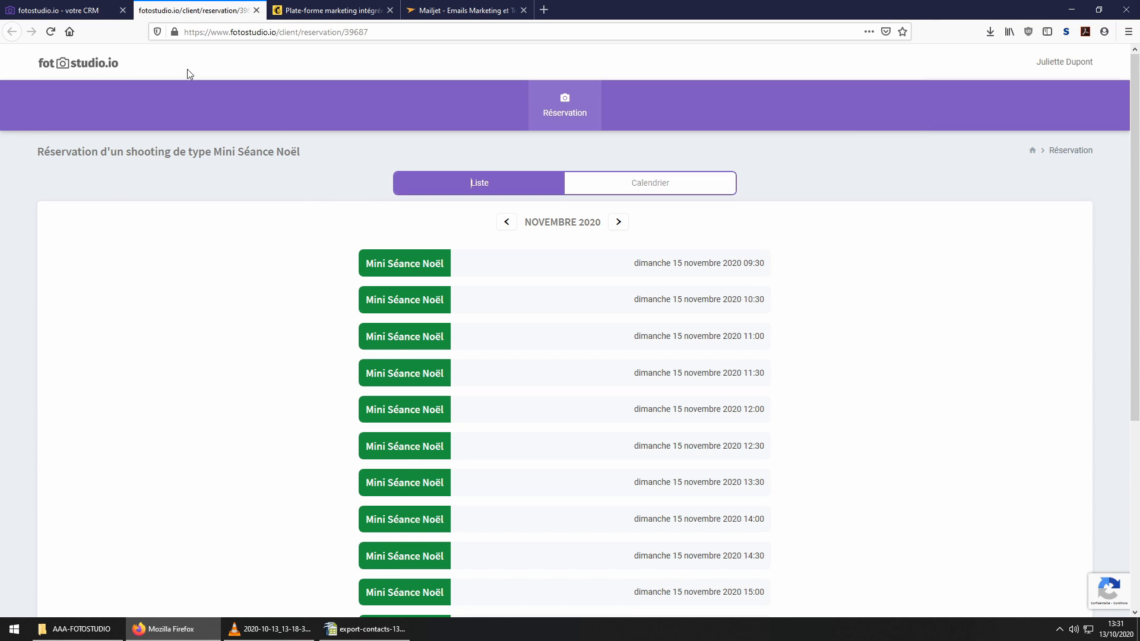
{"action": "left_click", "coordinate": [65, 10]}
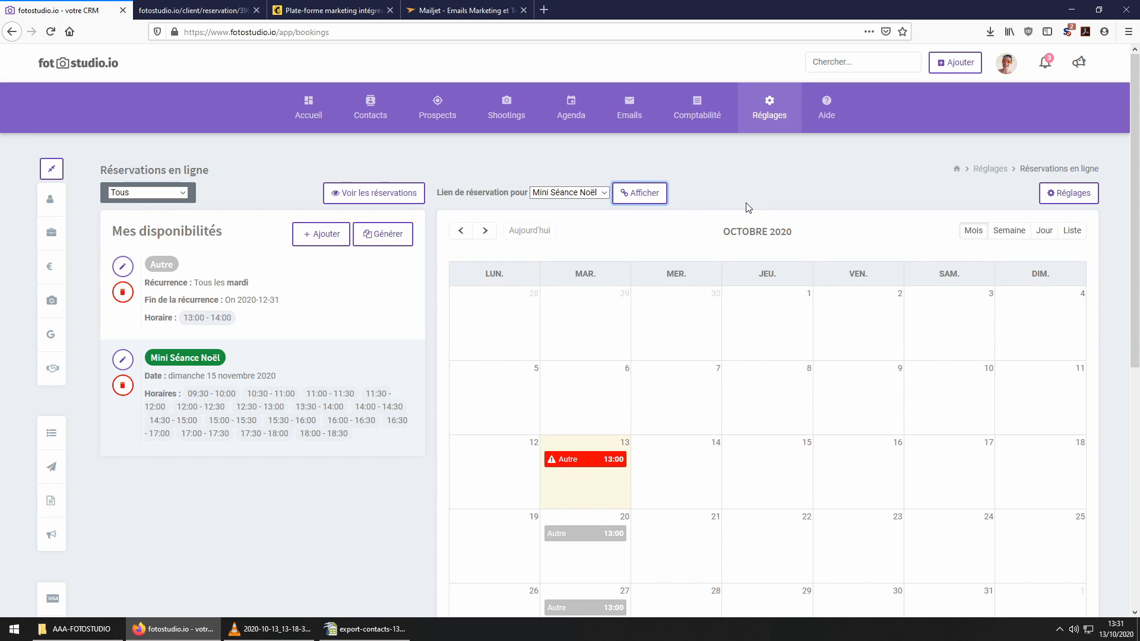
Step: Advance the bookings calendar to November 2020 to show the 15th's Mini Séance Noël slots
{"action": "scroll", "coordinate": [754, 219], "scroll_direction": "down", "scroll_amount": 5}
{"action": "scroll", "coordinate": [771, 232], "scroll_direction": "up", "scroll_amount": 5}
{"action": "left_click", "coordinate": [485, 231]}
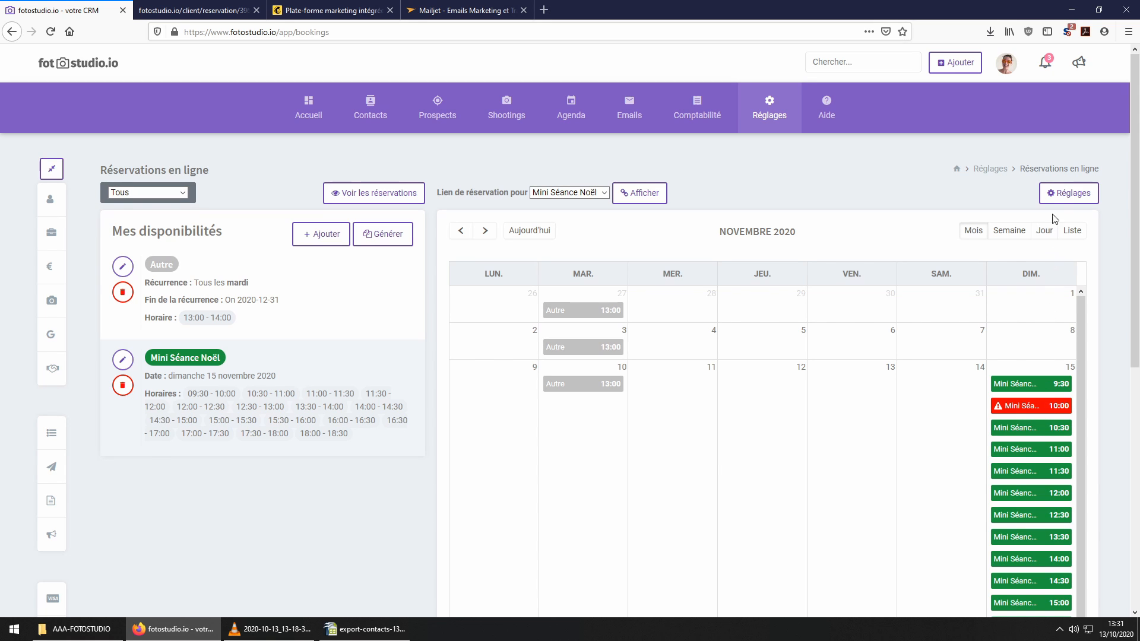
{"action": "left_click", "coordinate": [1048, 195]}
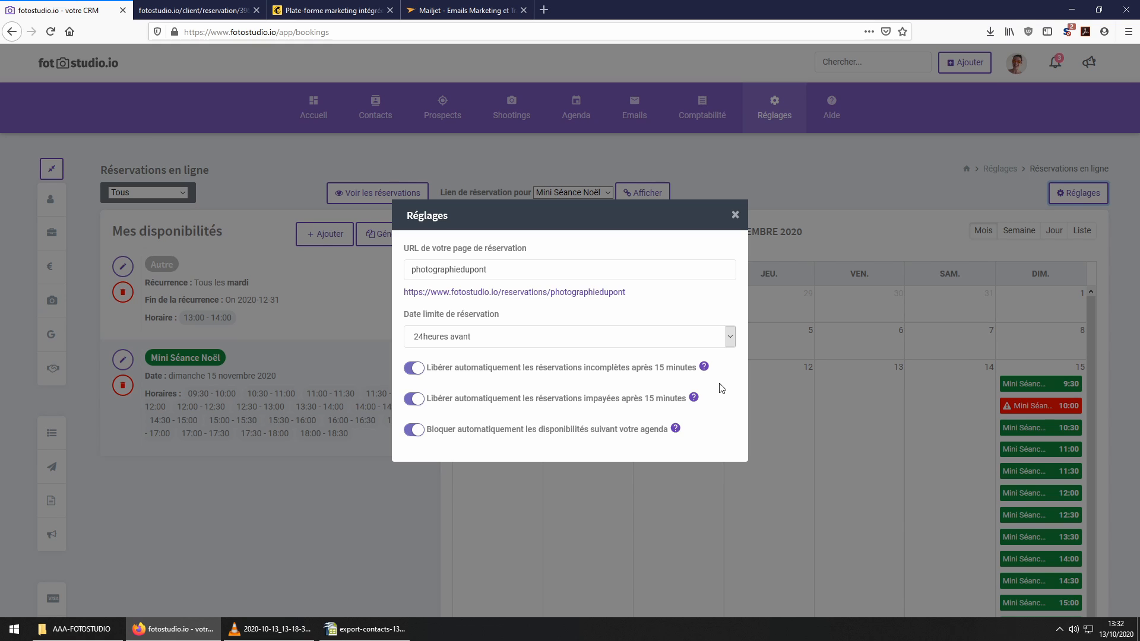
{"action": "left_click", "coordinate": [736, 215]}
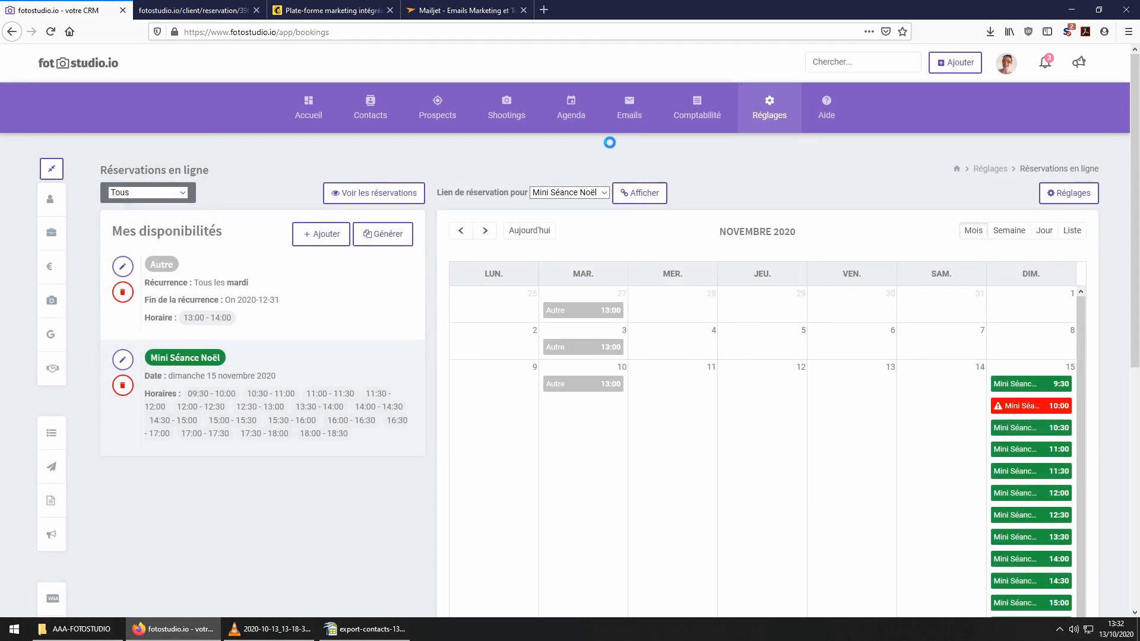